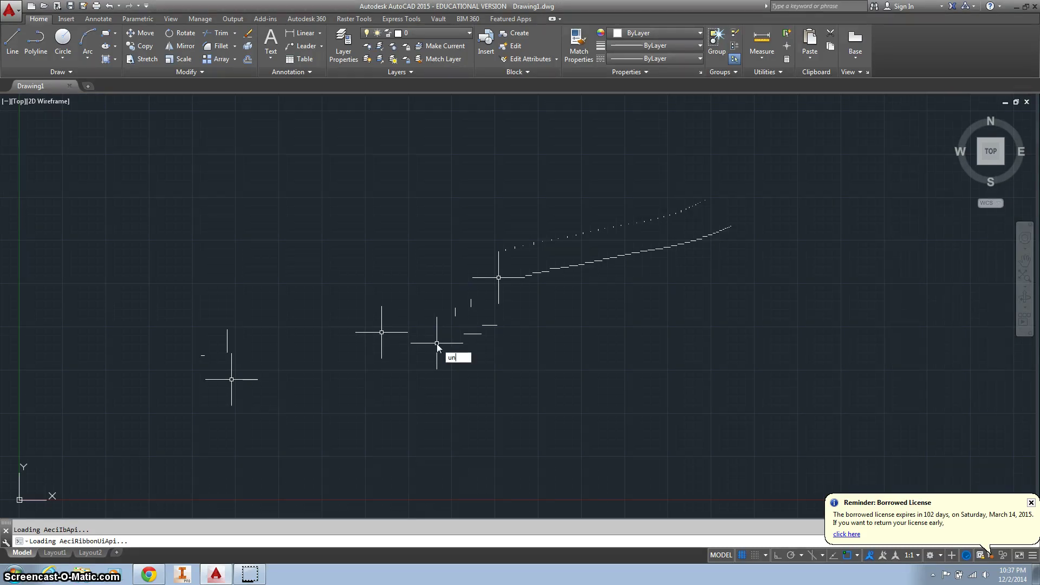
Set the drawing limits with LIMITS: lower-left corner 0,0 and upper-right corner 10,10
key(BackSpace)
key(BackSpace)
text(limits)
key(Return)
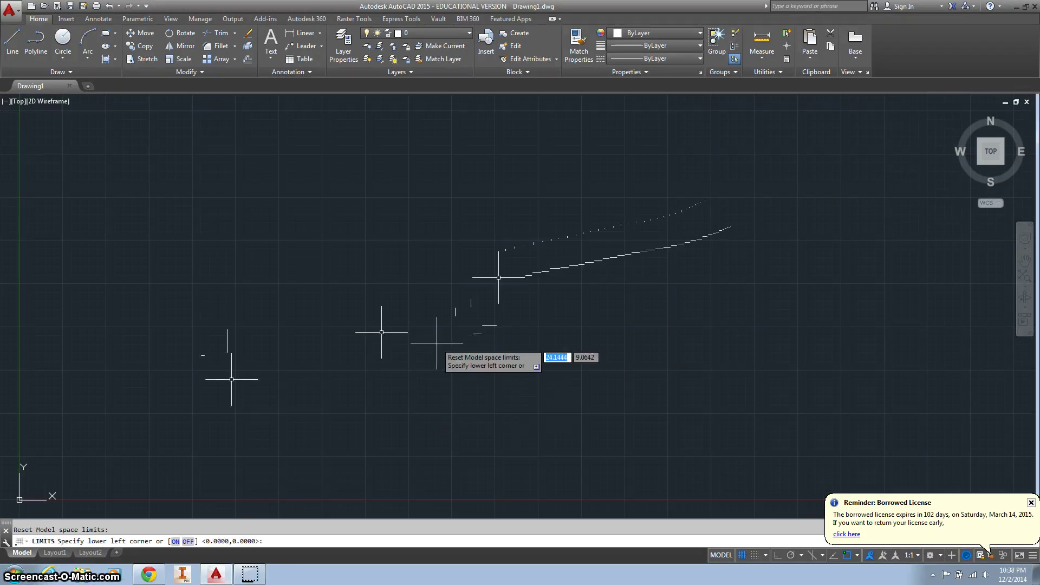
text(0,0)
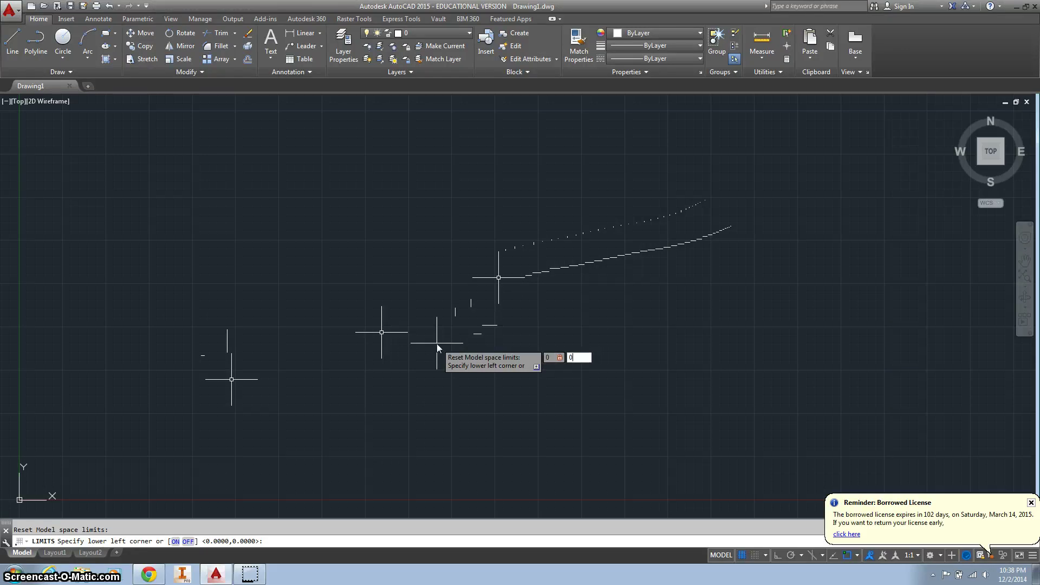
key(Return)
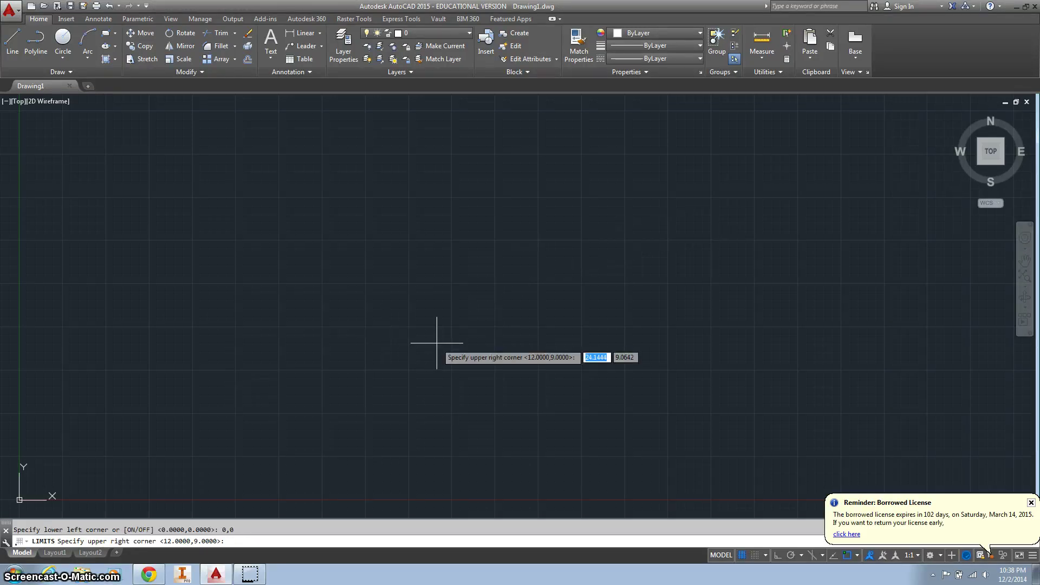
text(10)
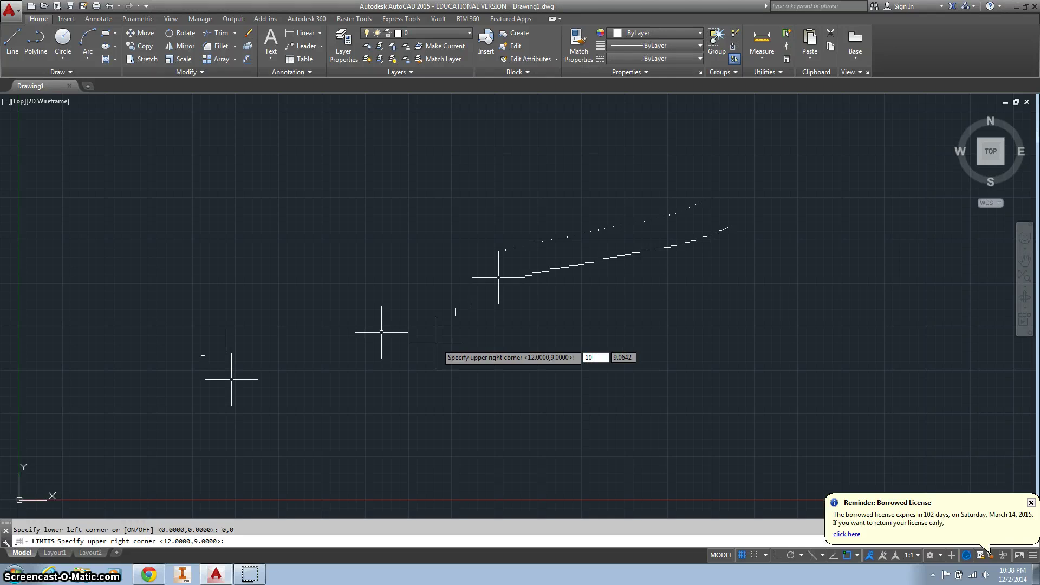
key(Tab)
text(10)
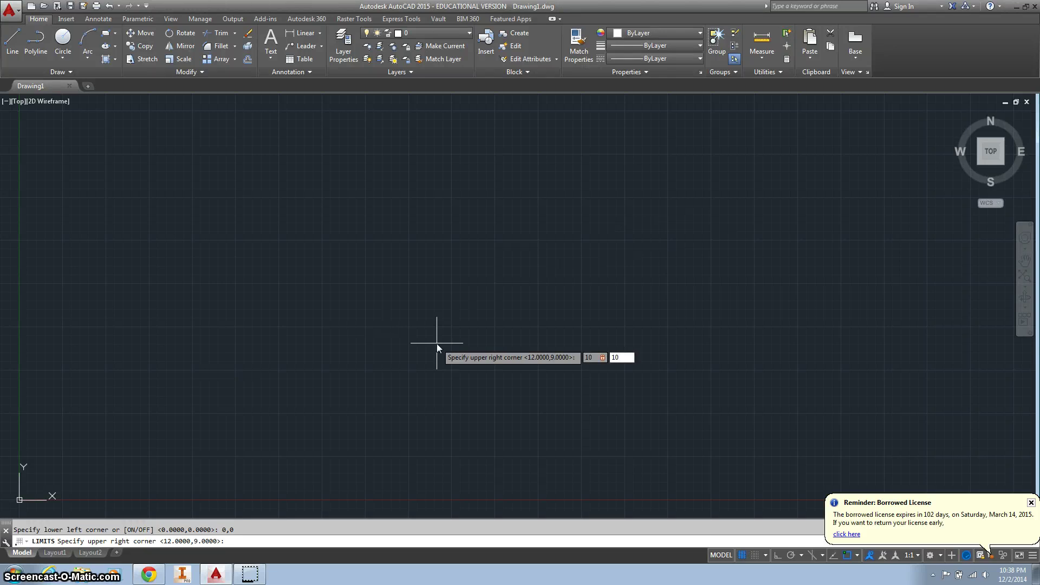
key(Return)
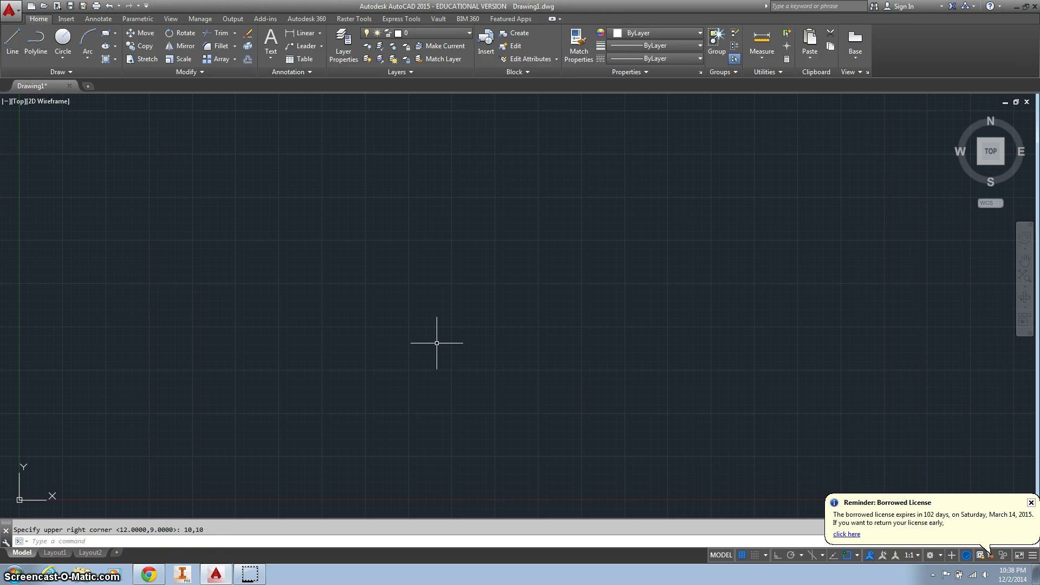
Draw a radius-3 circle centred at 4,4 and zoom to its extents
text(cir)
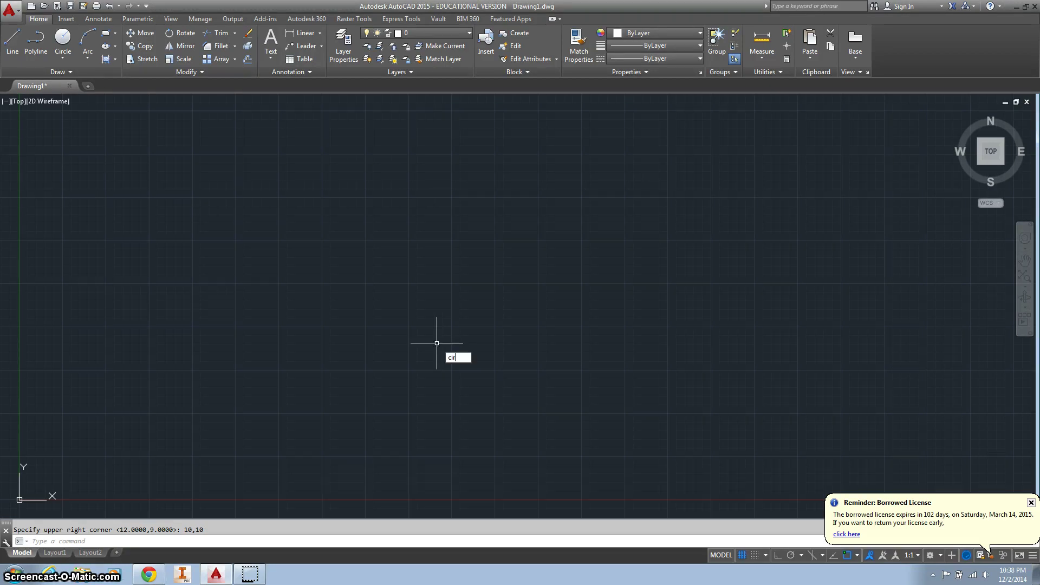
text(c)
key(Return)
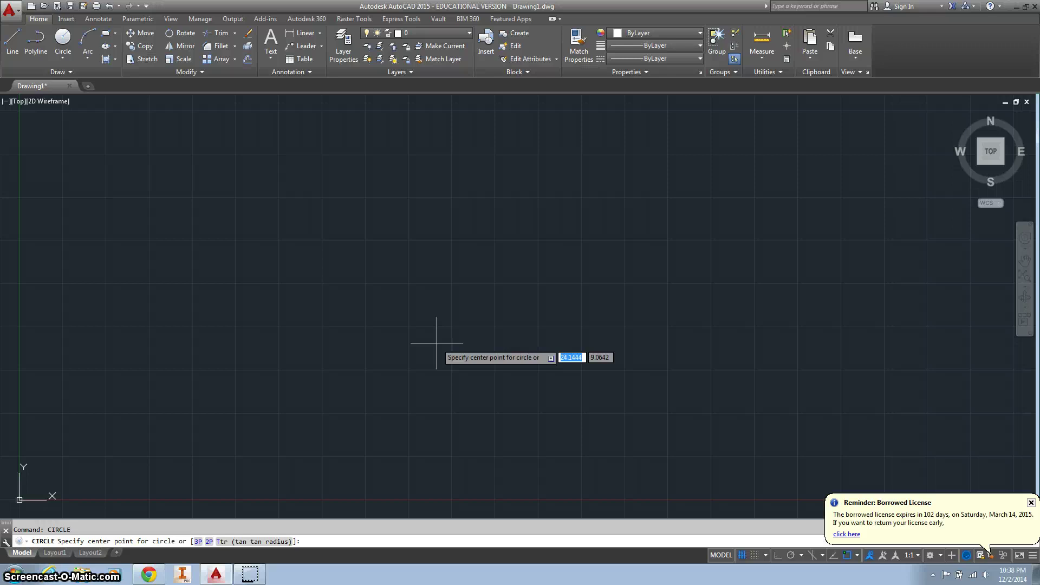
text(4)
key(Tab)
text(4)
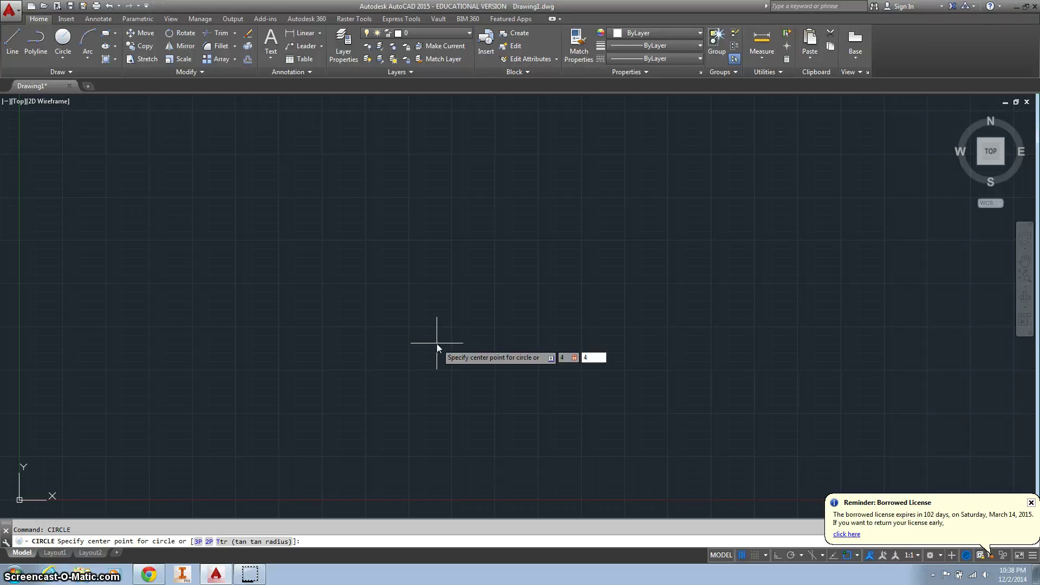
key(Return)
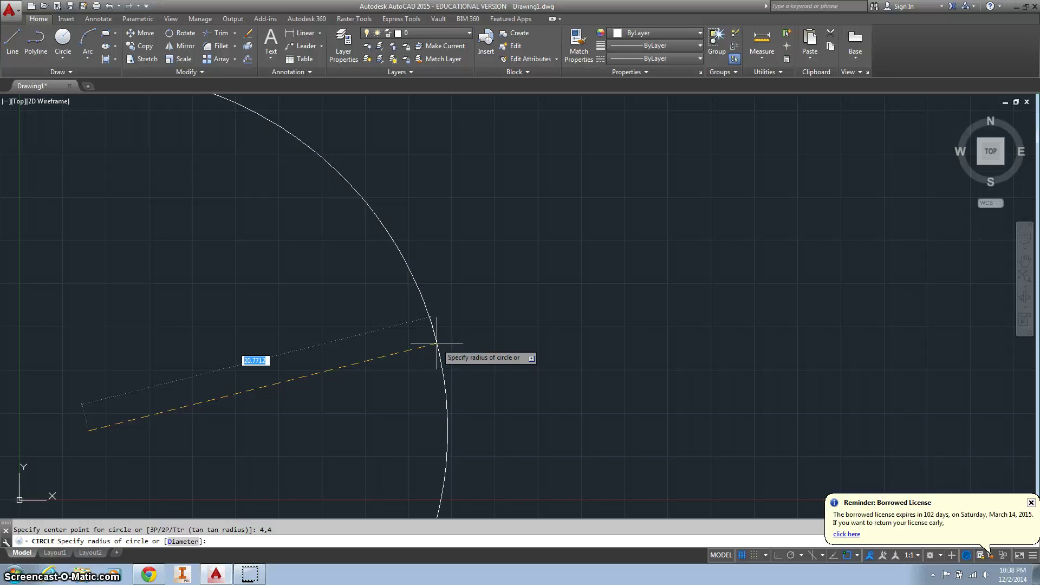
text(3)
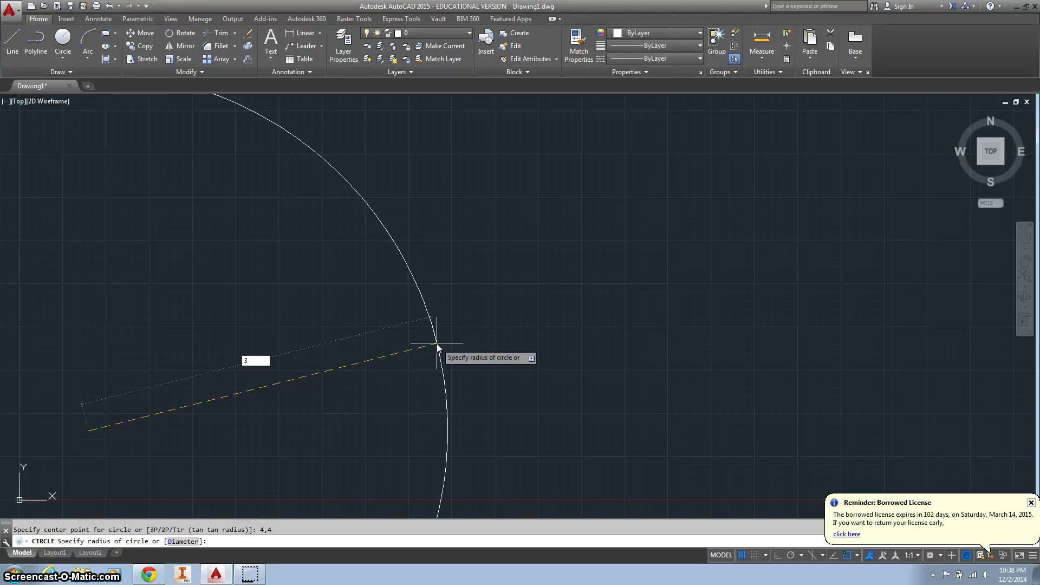
key(Return)
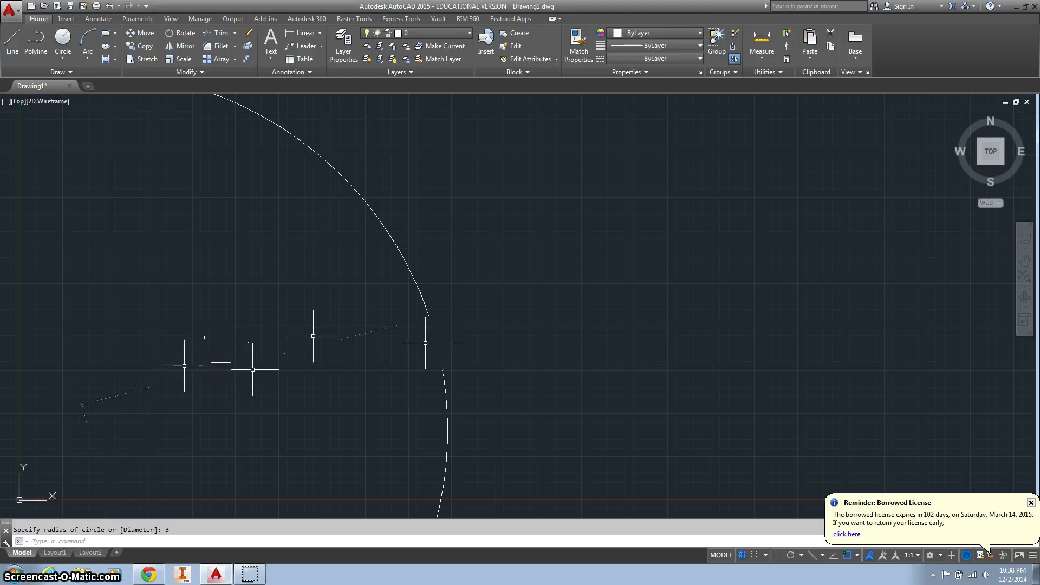
middle_click(425, 343)
middle_click(425, 343)
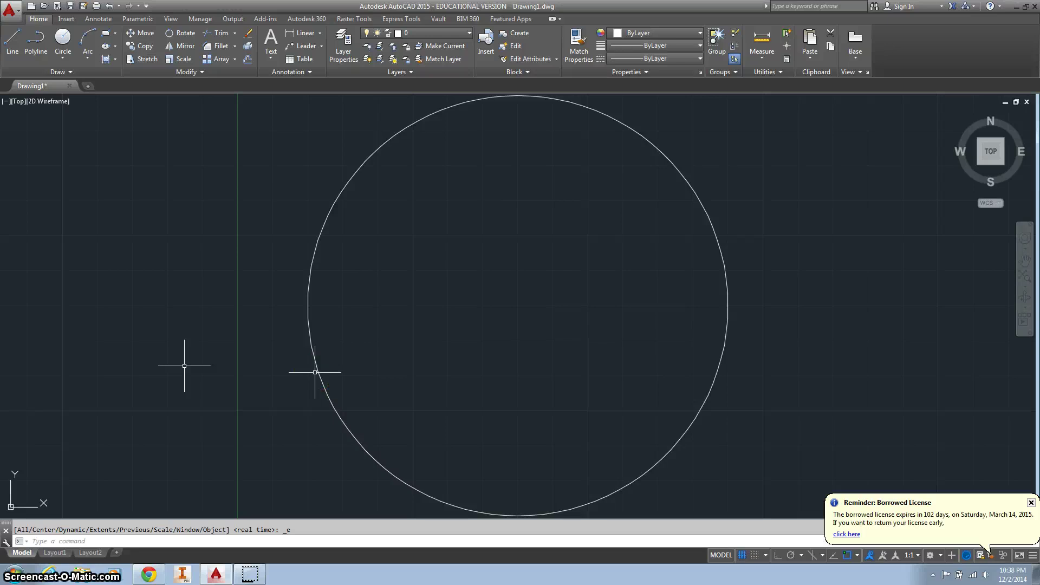
Draw a 0.75-radius circle snapped to the large circle's centre at 4,4
text(cir)
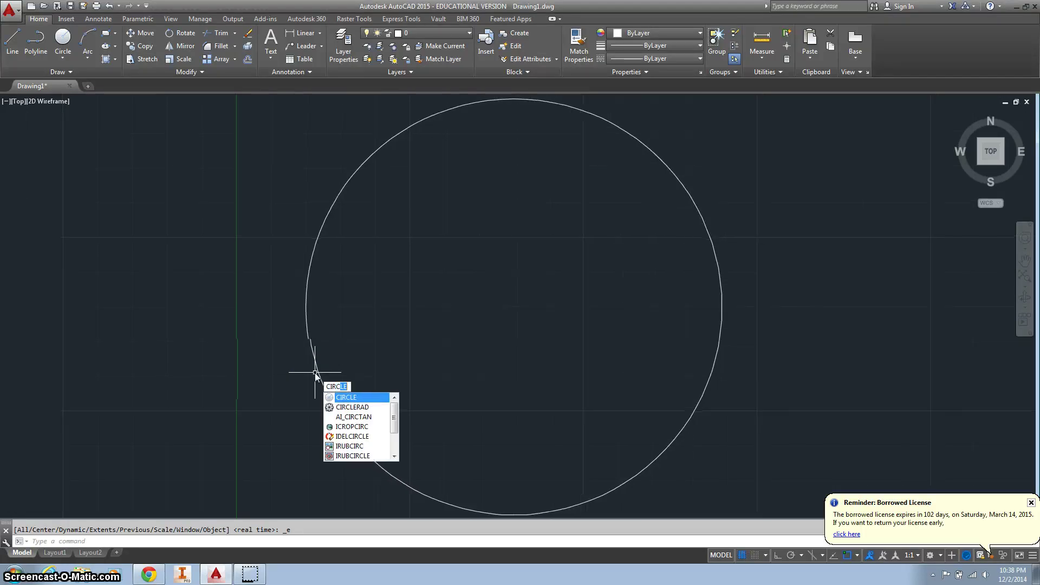
key(Return)
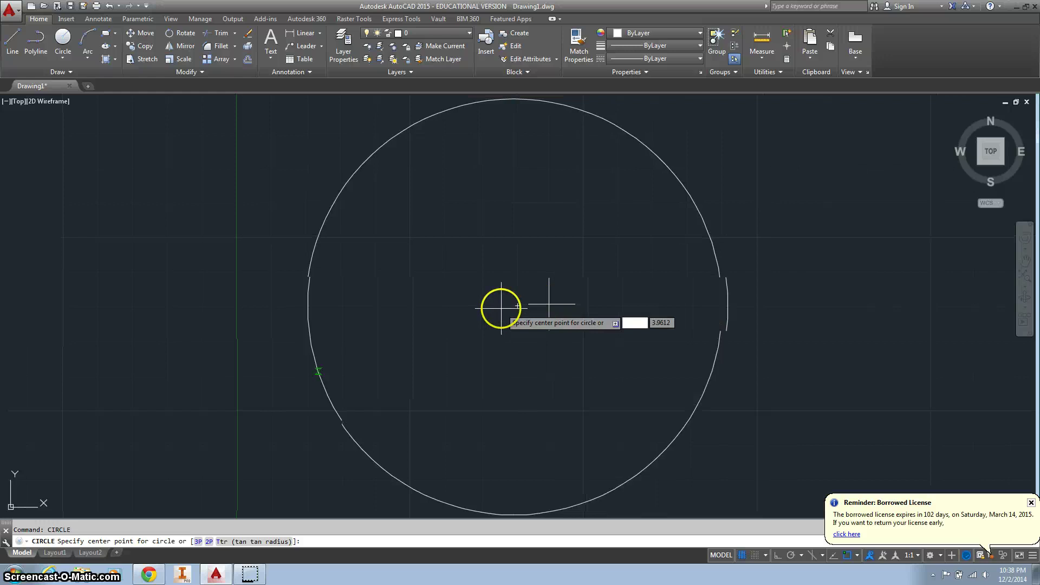
click(517, 306)
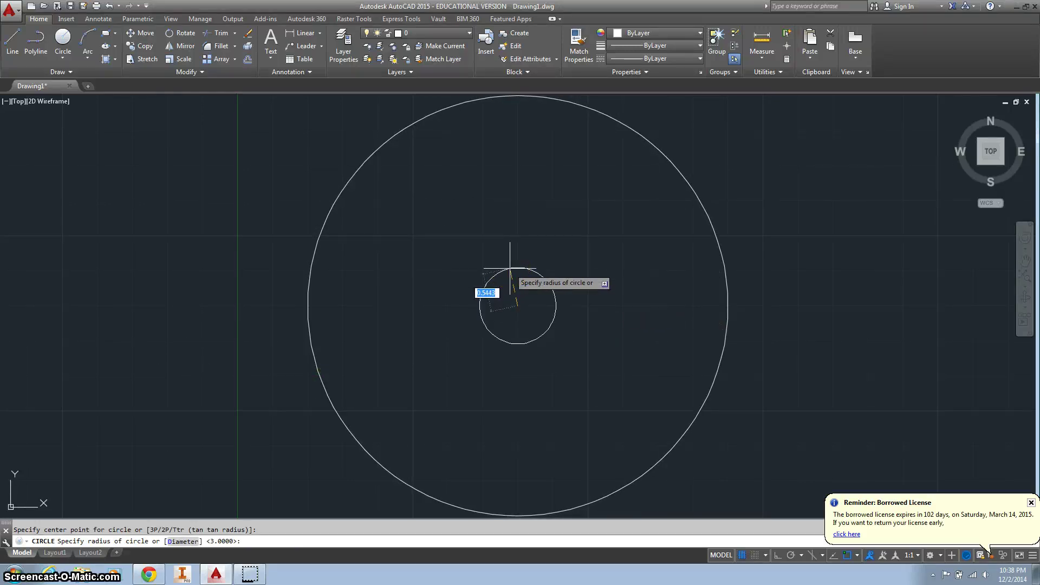
text(.75)
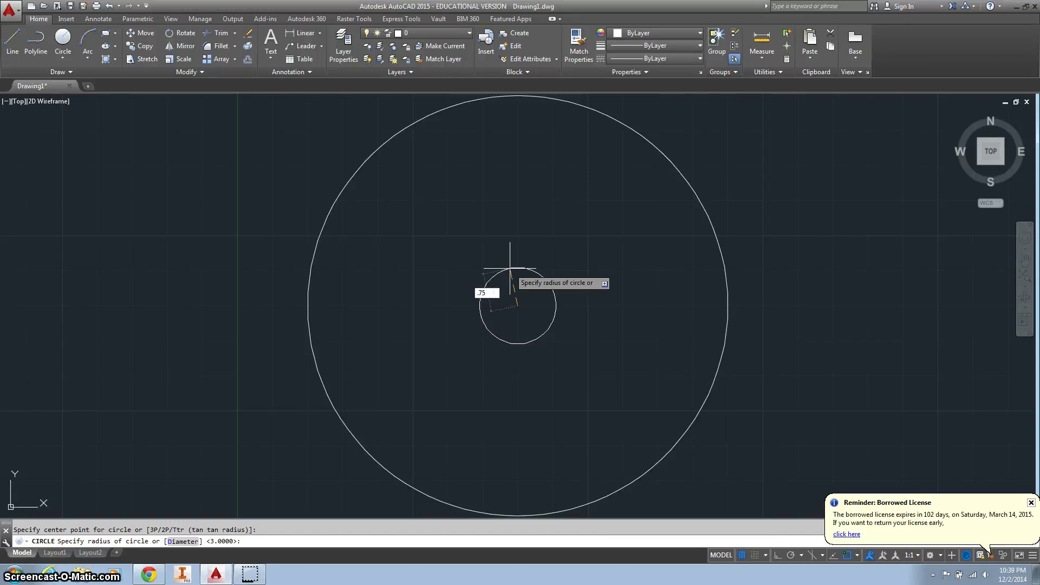
key(Return)
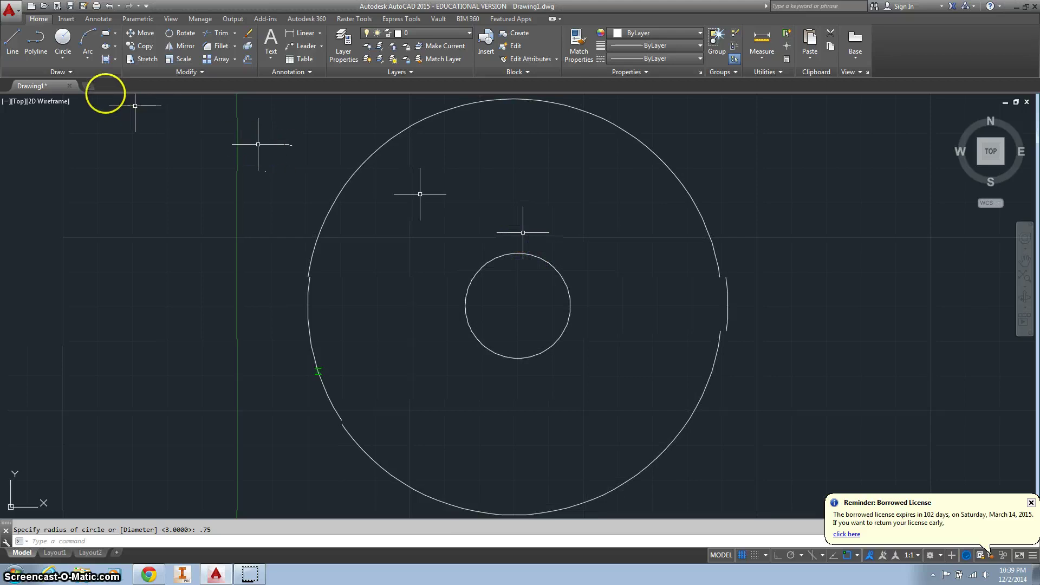
click(12, 39)
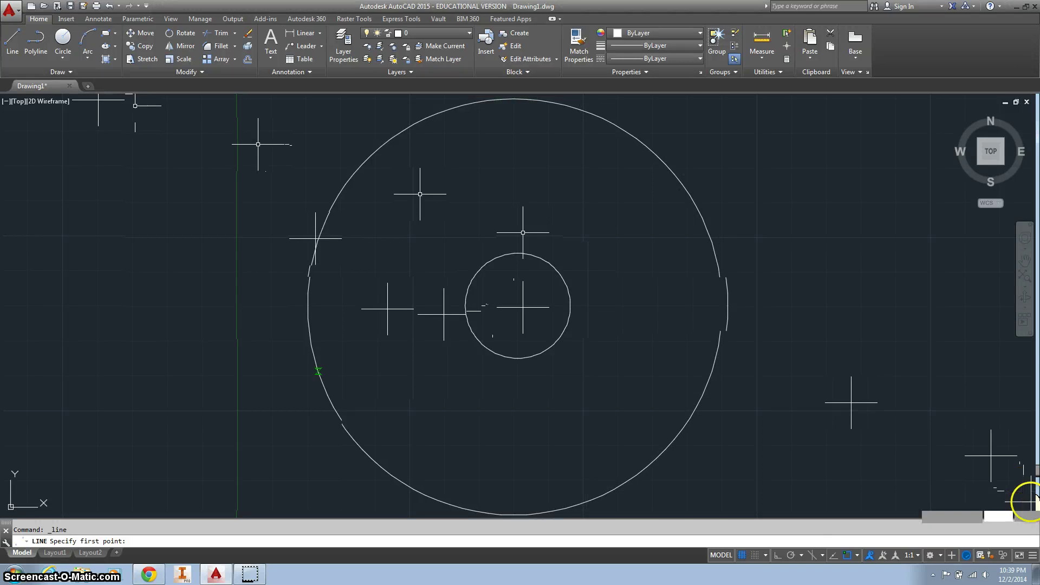
Enable the Center object snap and draw a 2-unit horizontal line rightward from 4,4
click(859, 556)
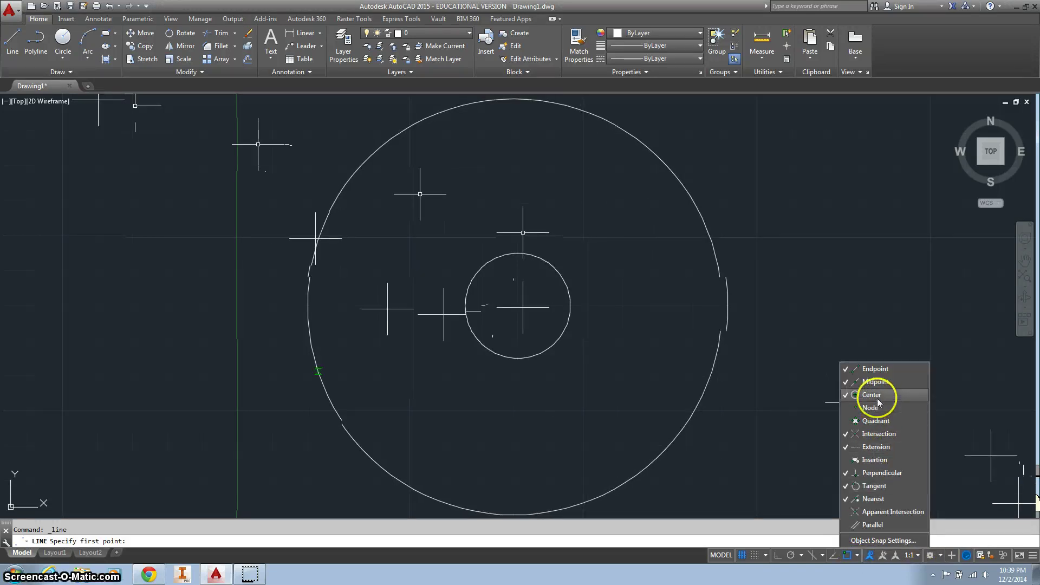
key(Escape)
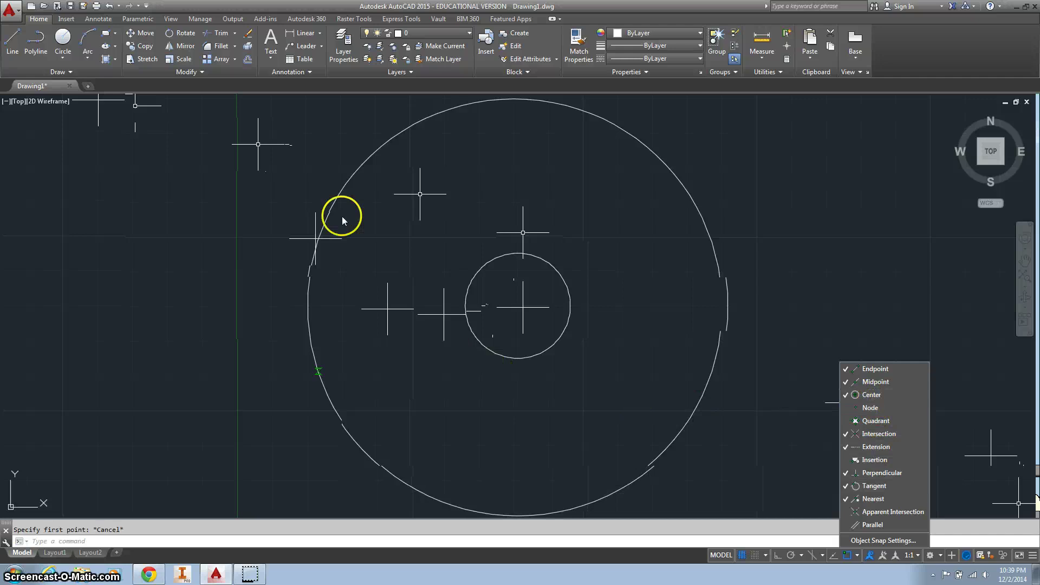
click(14, 42)
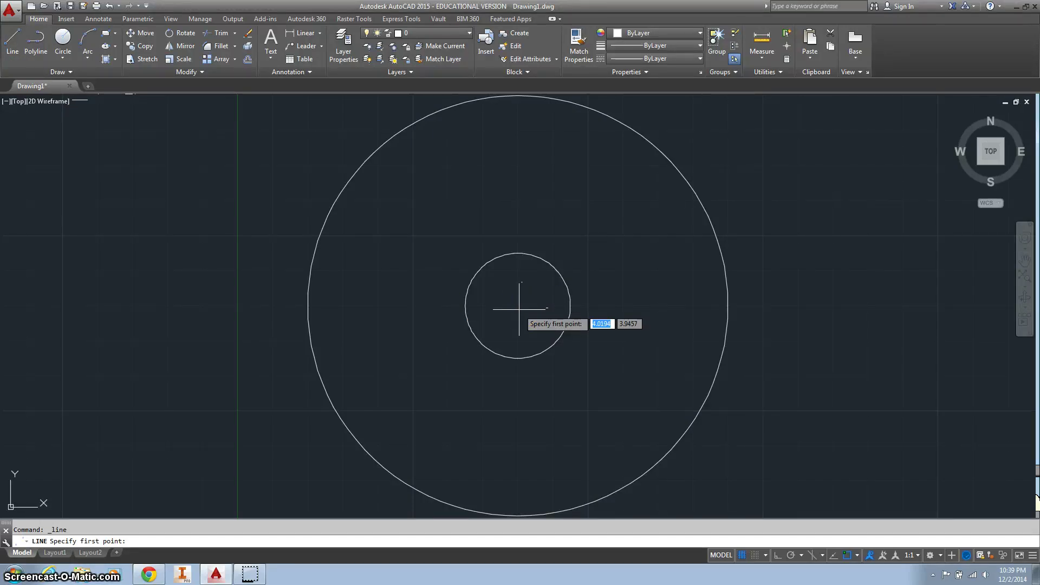
text(4,4)
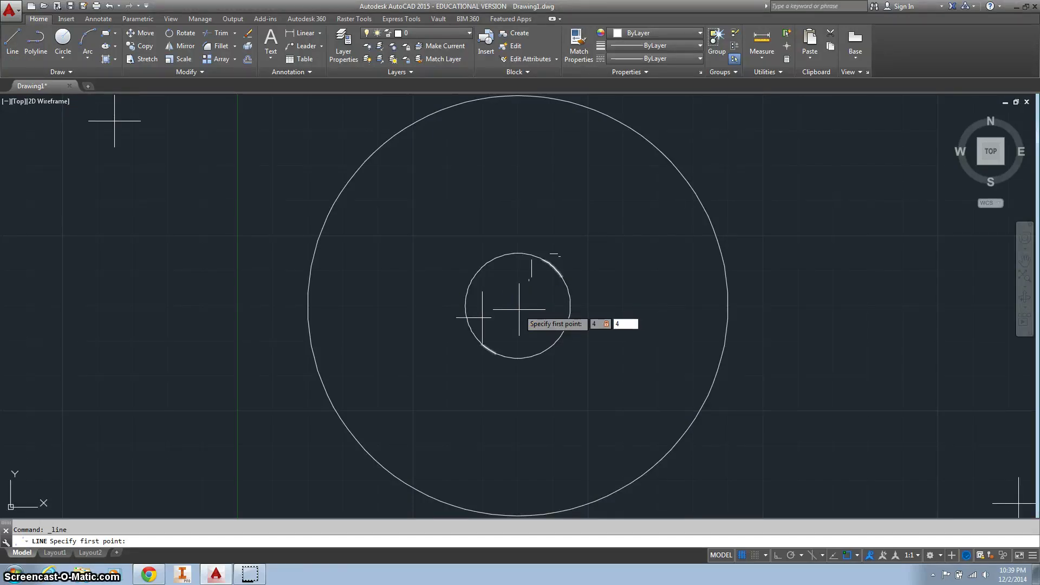
key(Return)
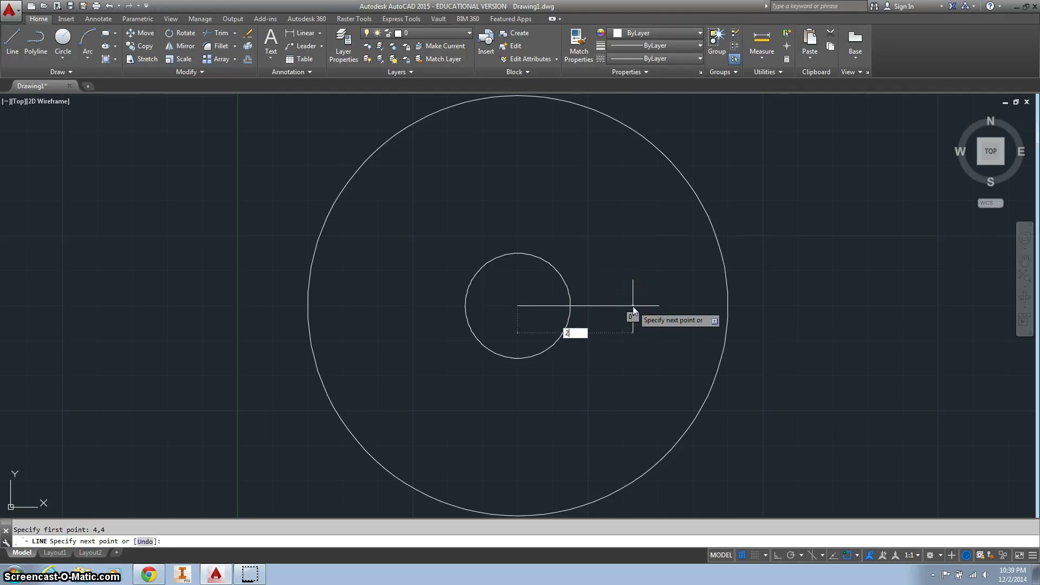
text(2)
key(Return)
key(Escape)
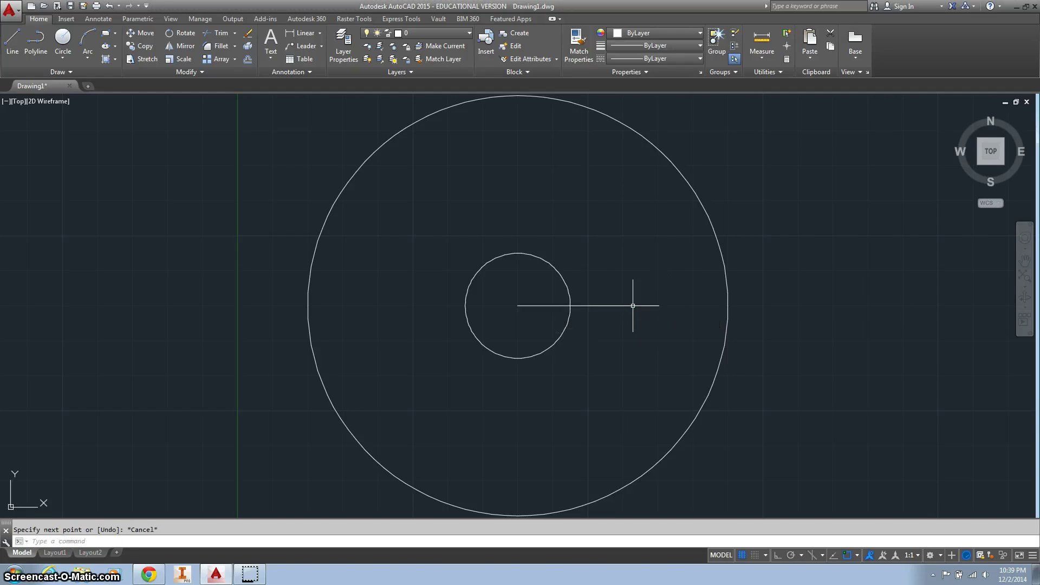
Add a 0.25-radius circle at the guide line's end (6,4) and erase the guide line
text(cir)
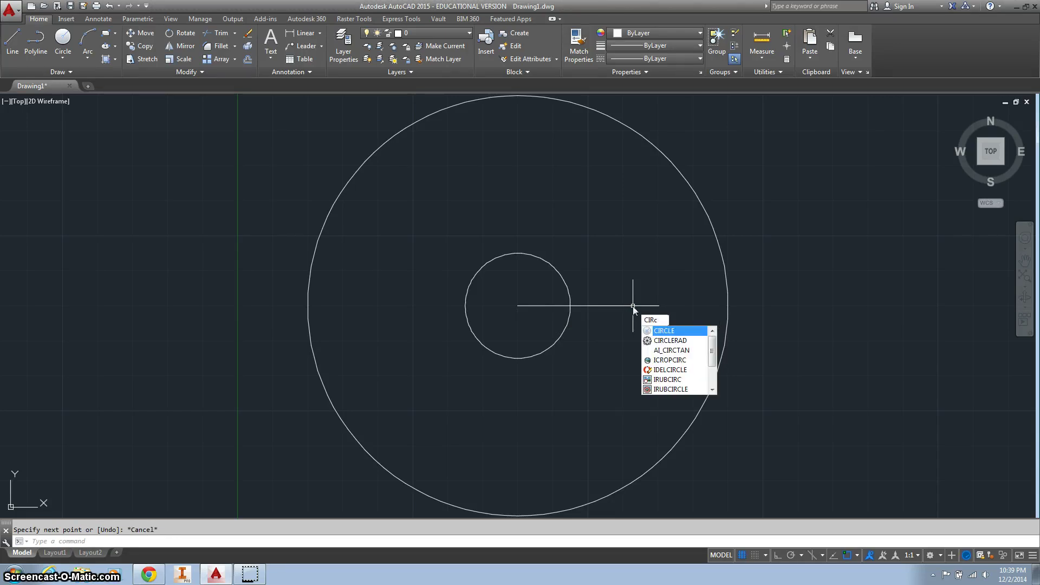
text(cle)
key(Return)
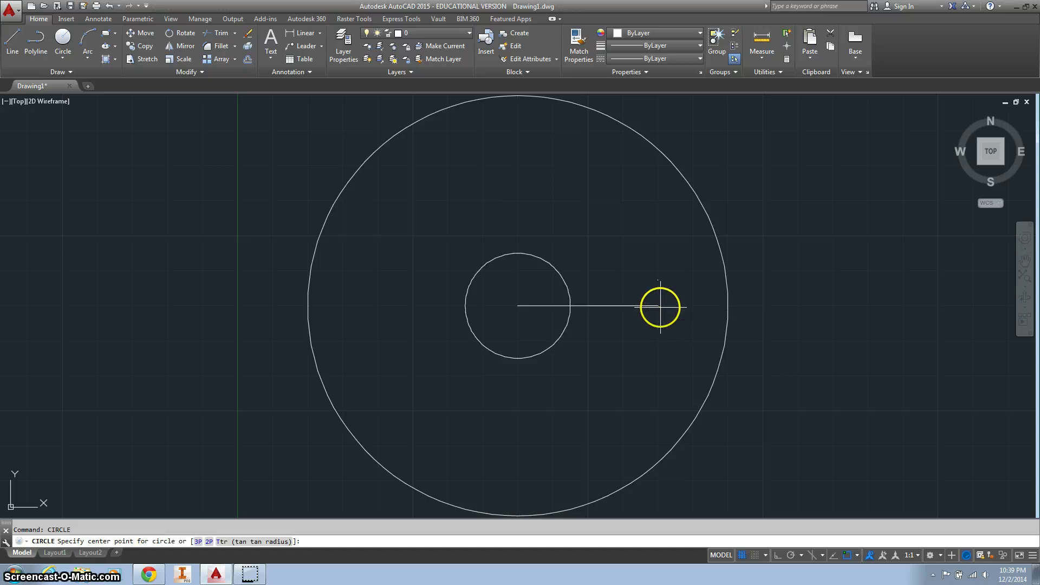
click(659, 306)
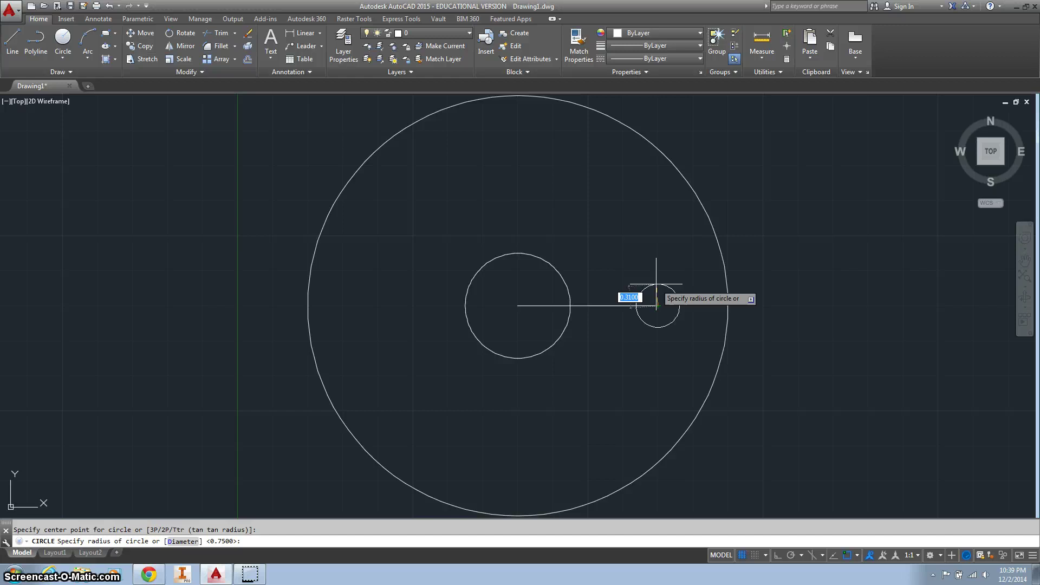
text(.25)
key(Return)
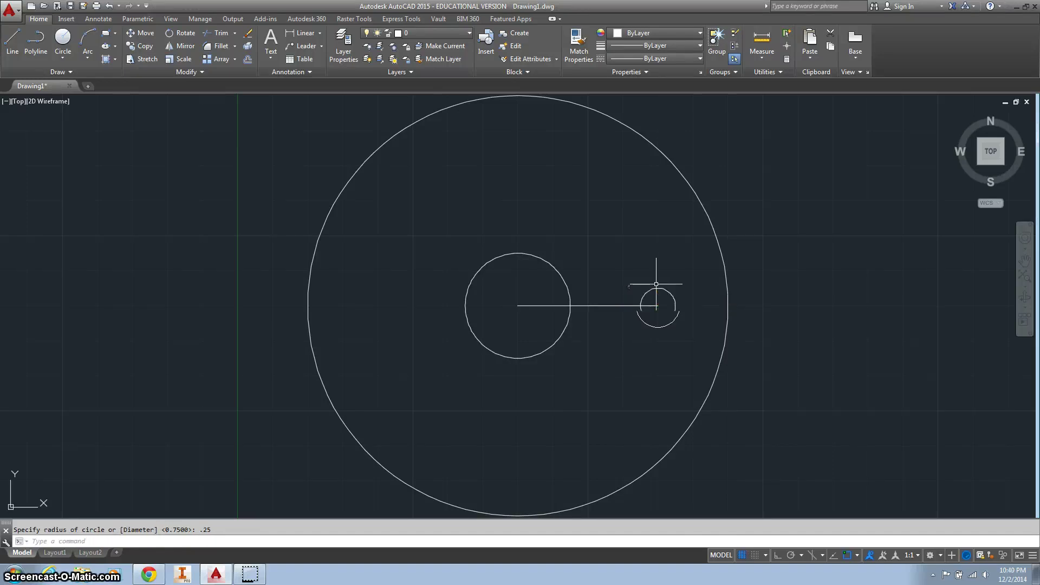
key(Escape)
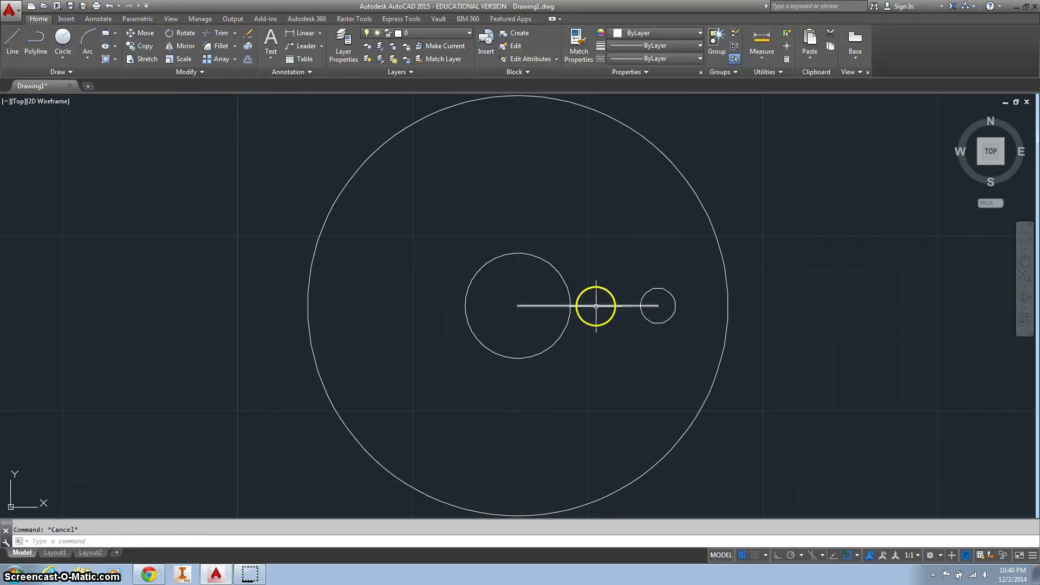
click(596, 306)
key(Delete)
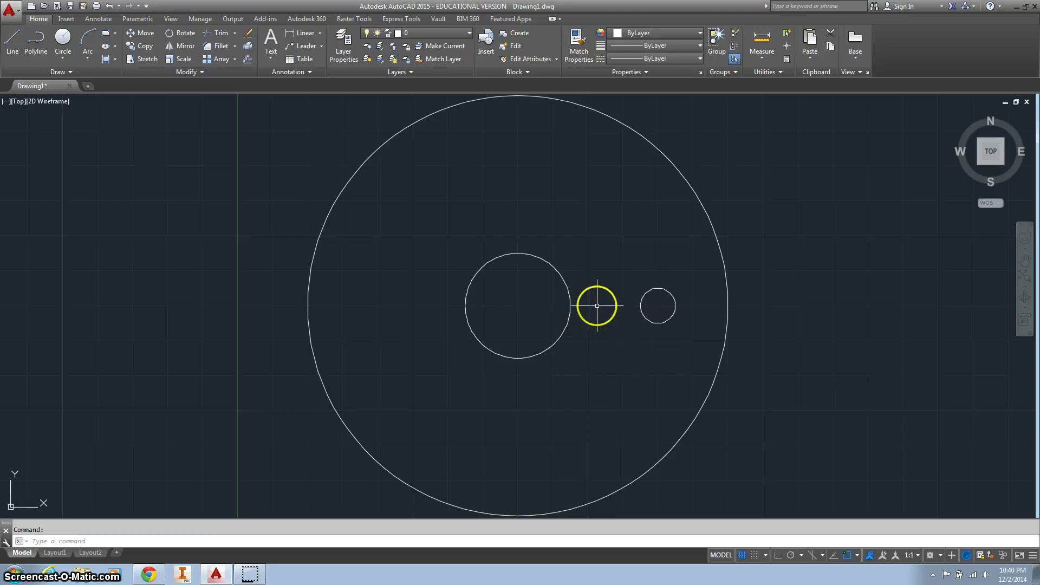
Save the drawing as ARRAY in the CAD folder on the Desktop
click(10, 10)
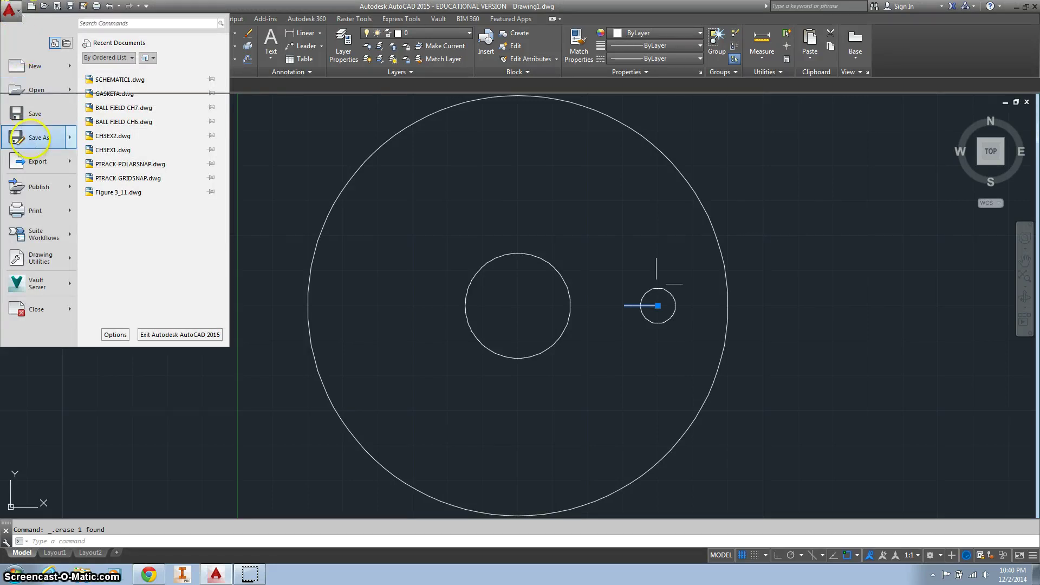
click(32, 139)
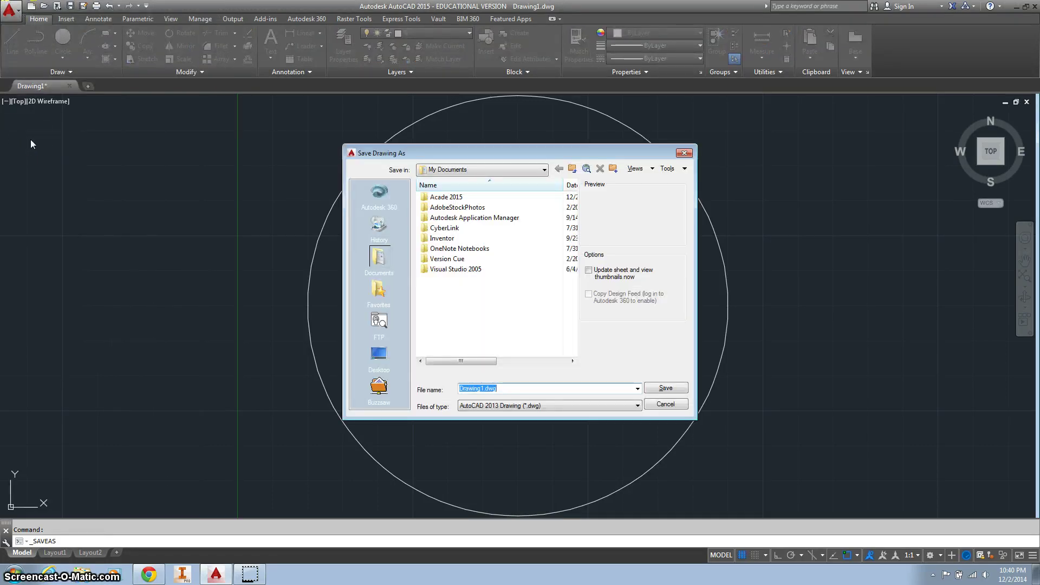
click(463, 170)
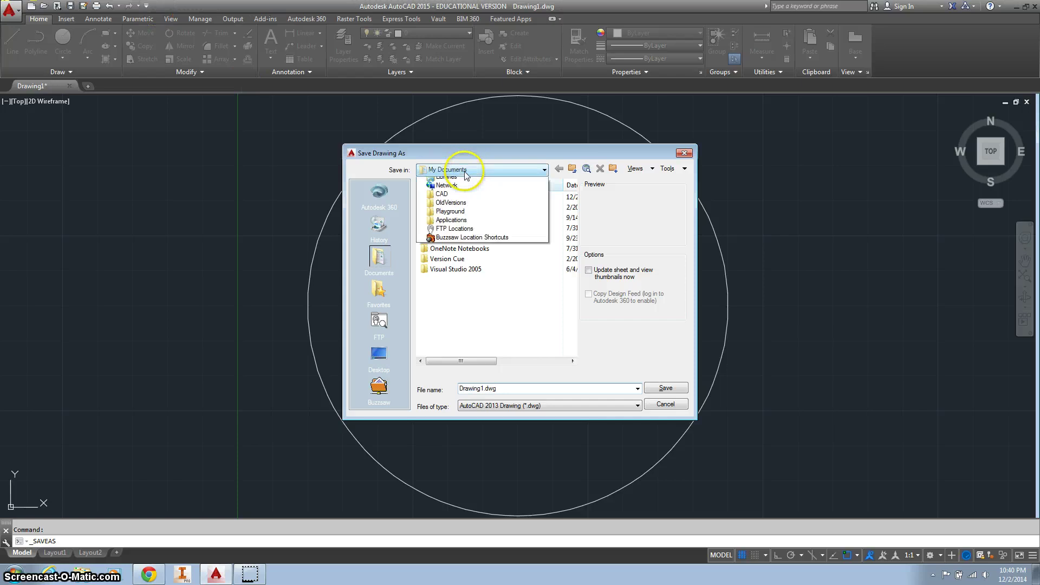
click(458, 181)
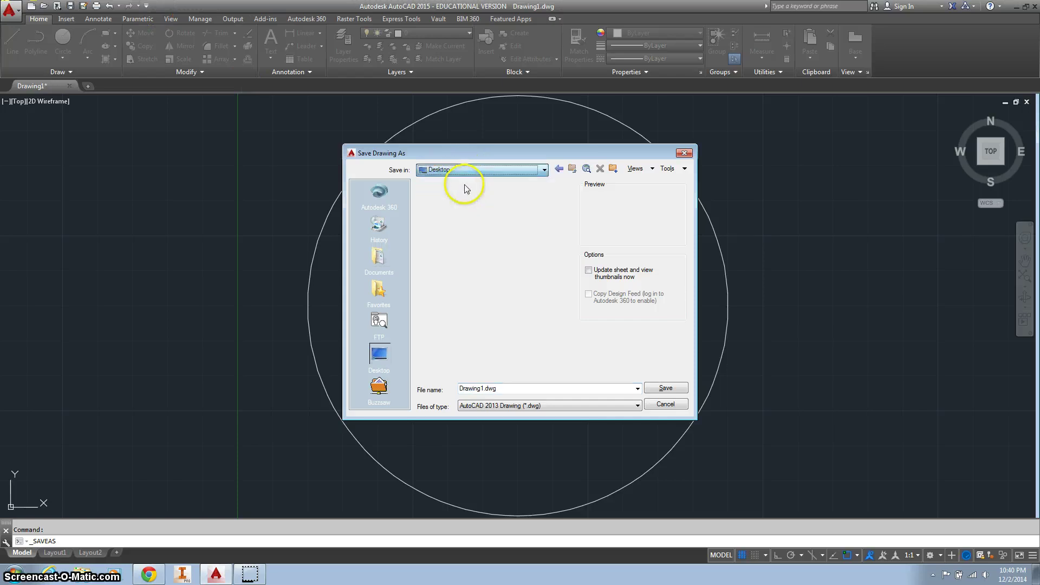
double_click(436, 249)
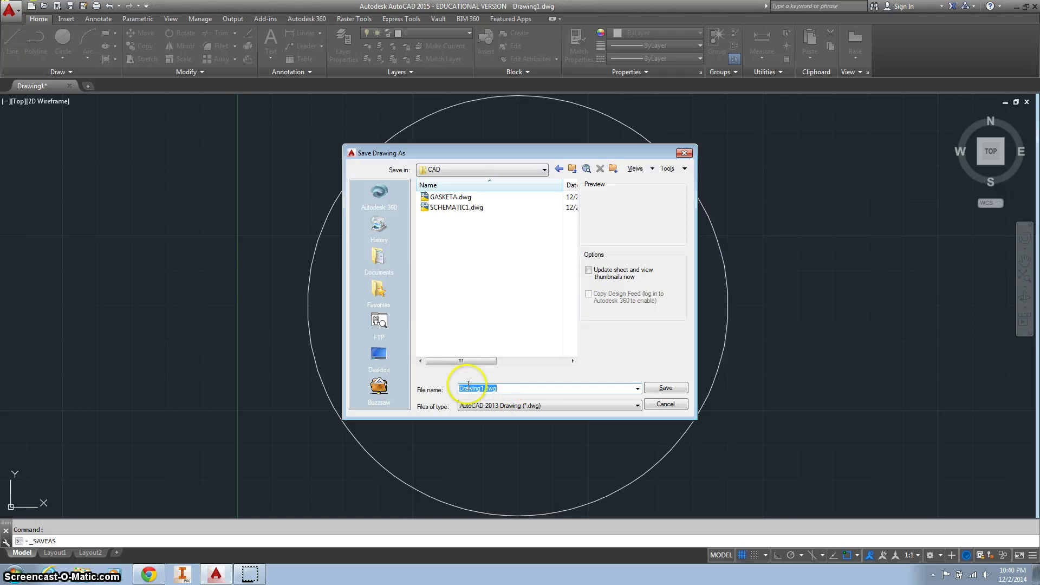
text(ARRAY)
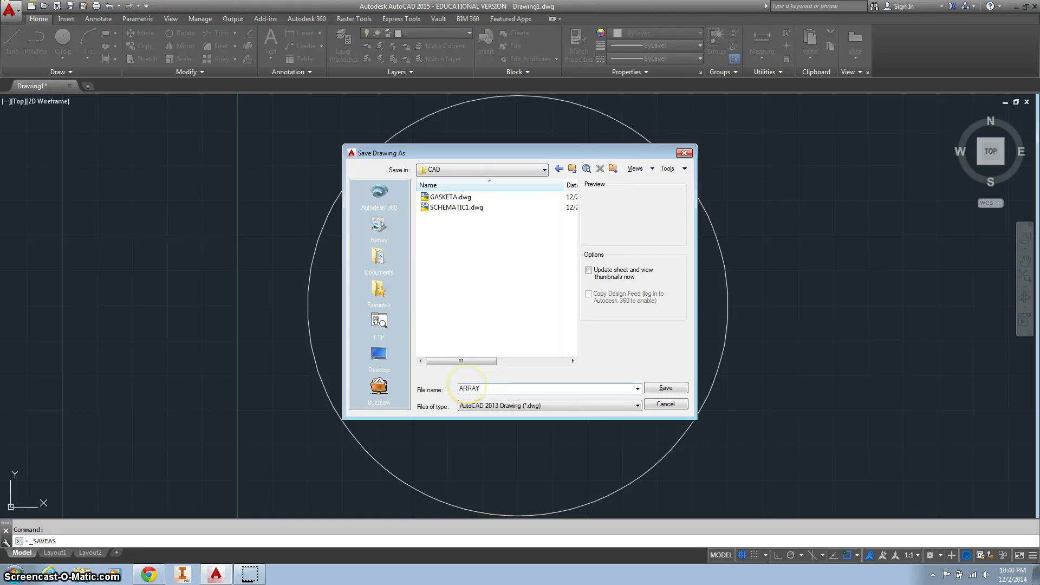
key(Return)
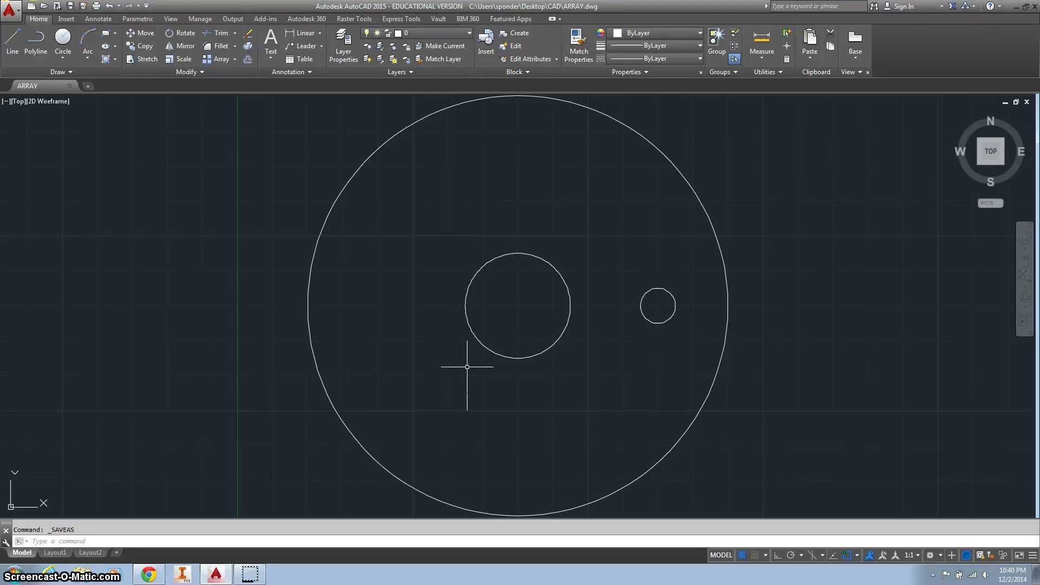
text(PARR)
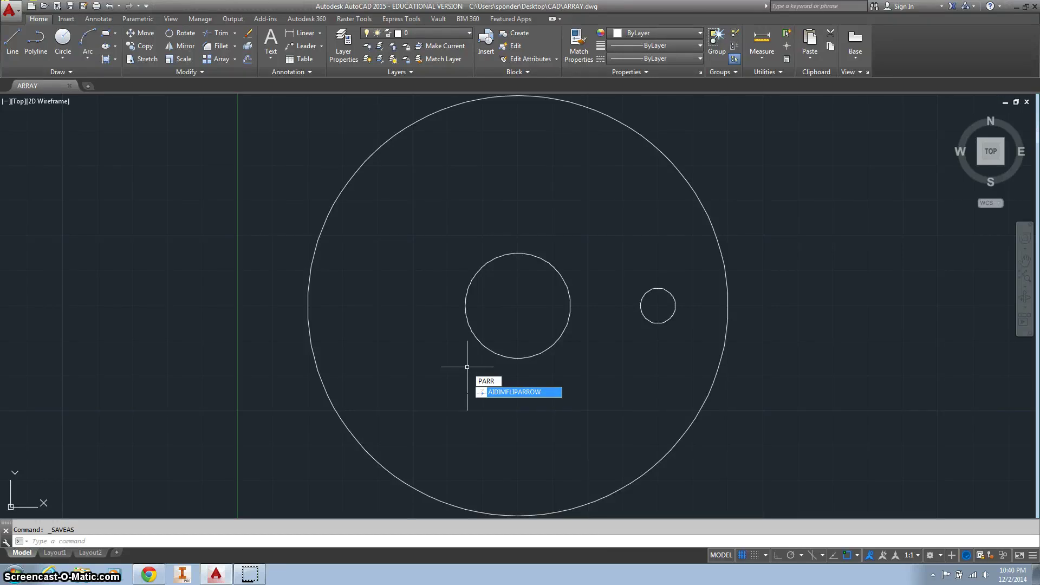
key(BackSpace)
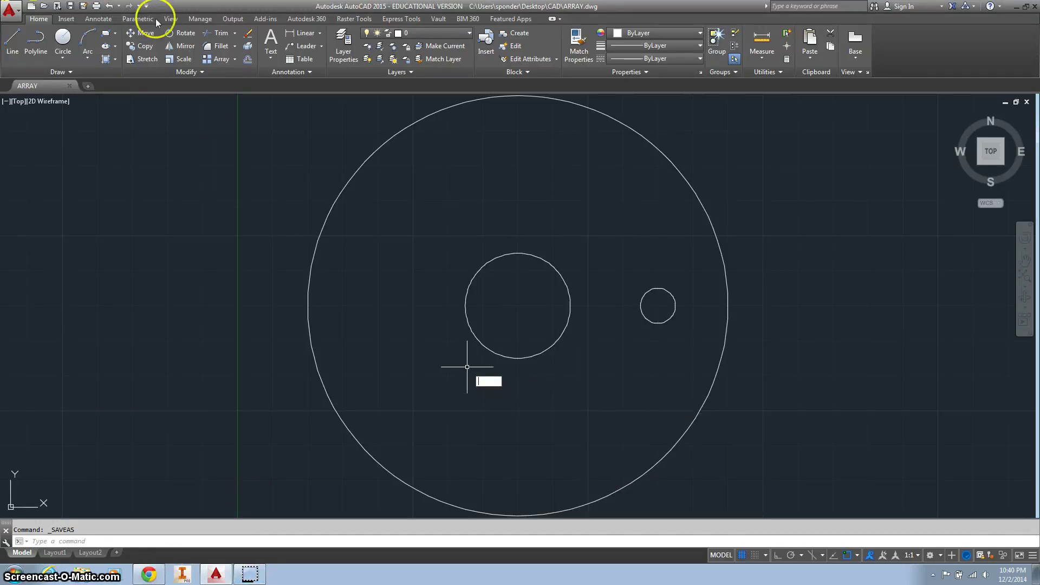
Start a polar array of the 0.25 hole around the centre point 4,4
click(236, 58)
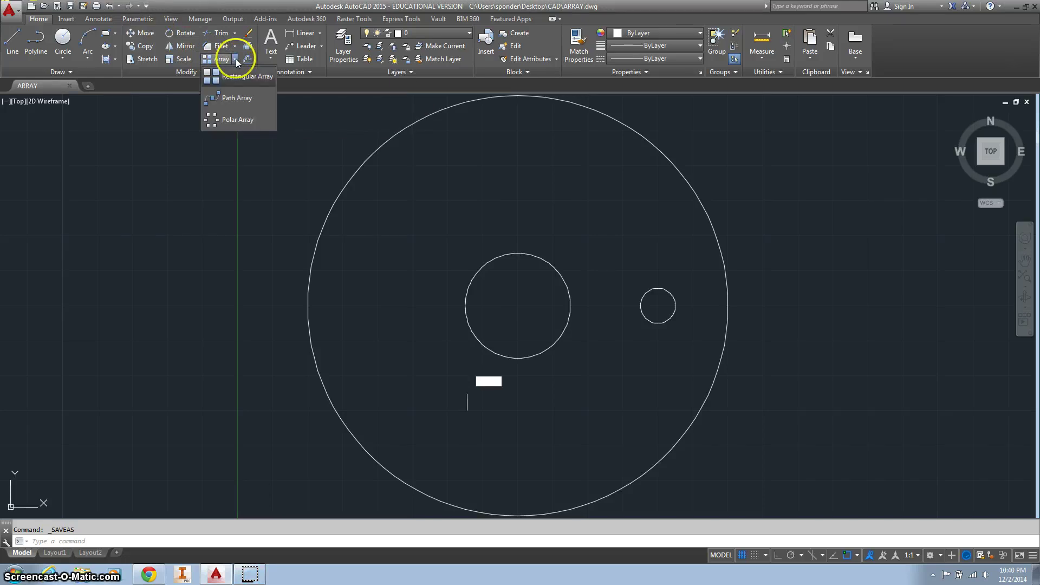
click(245, 121)
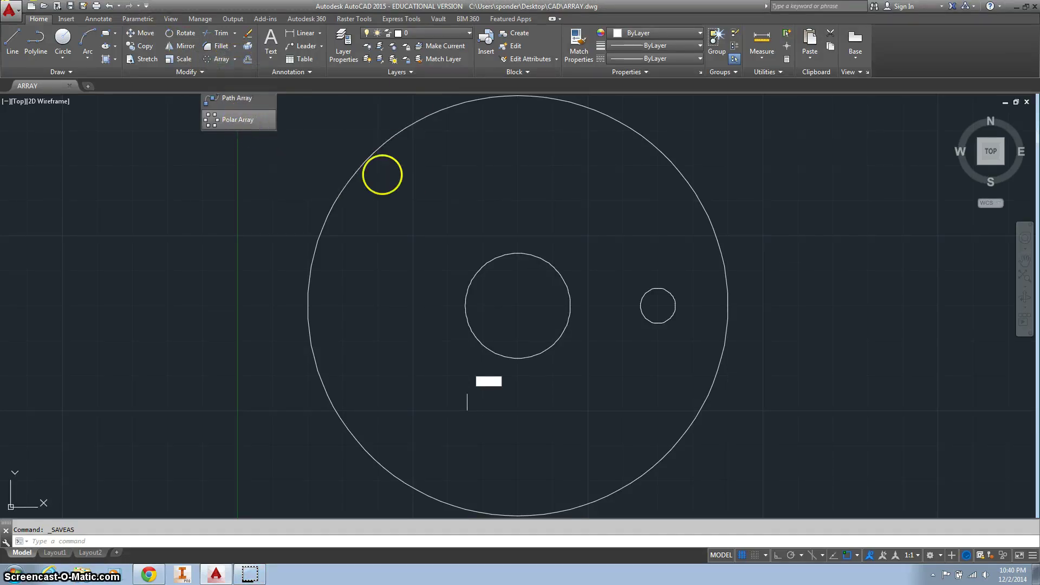
click(666, 292)
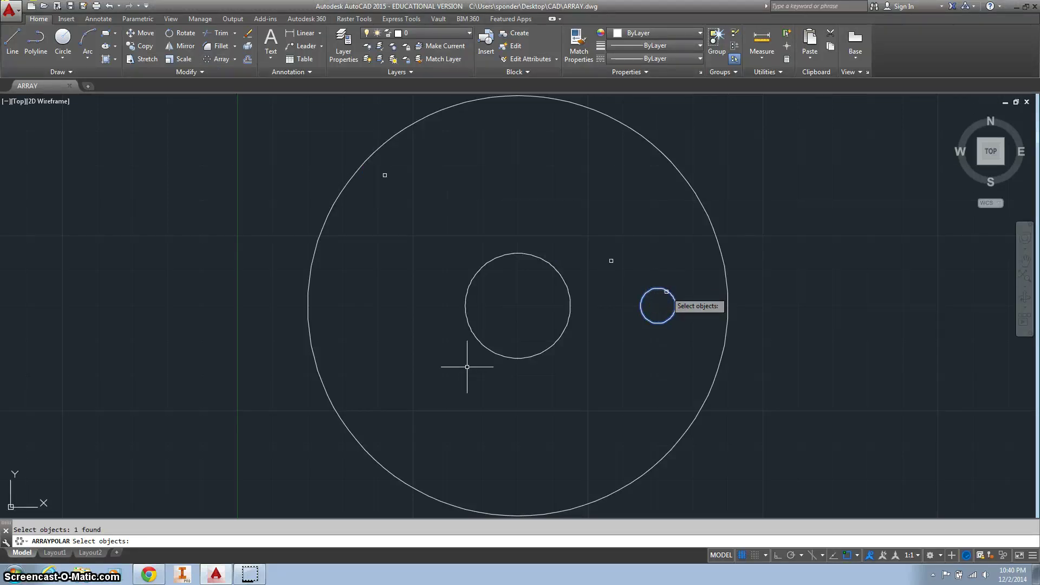
key(Return)
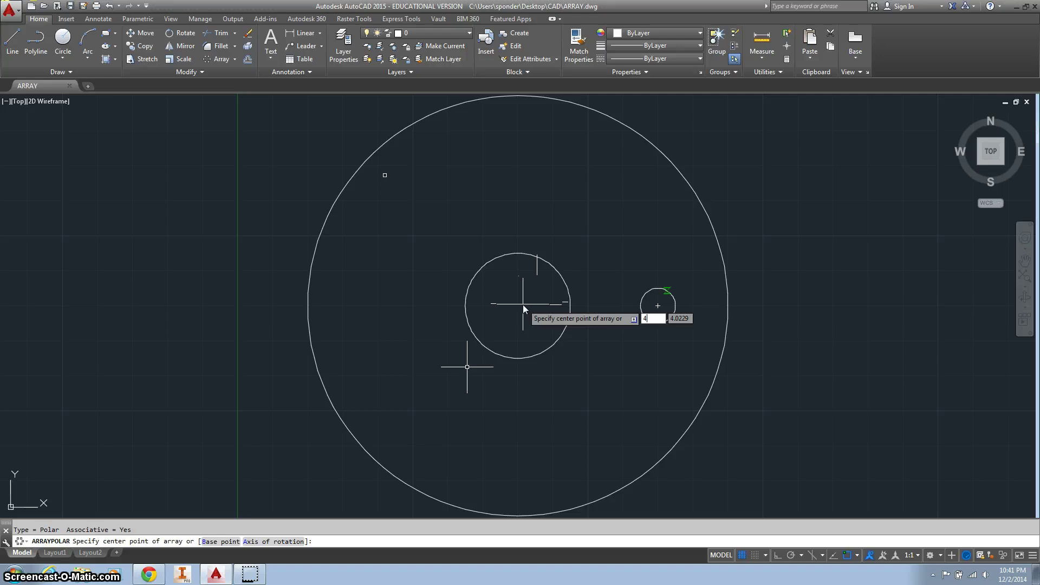
text(,4)
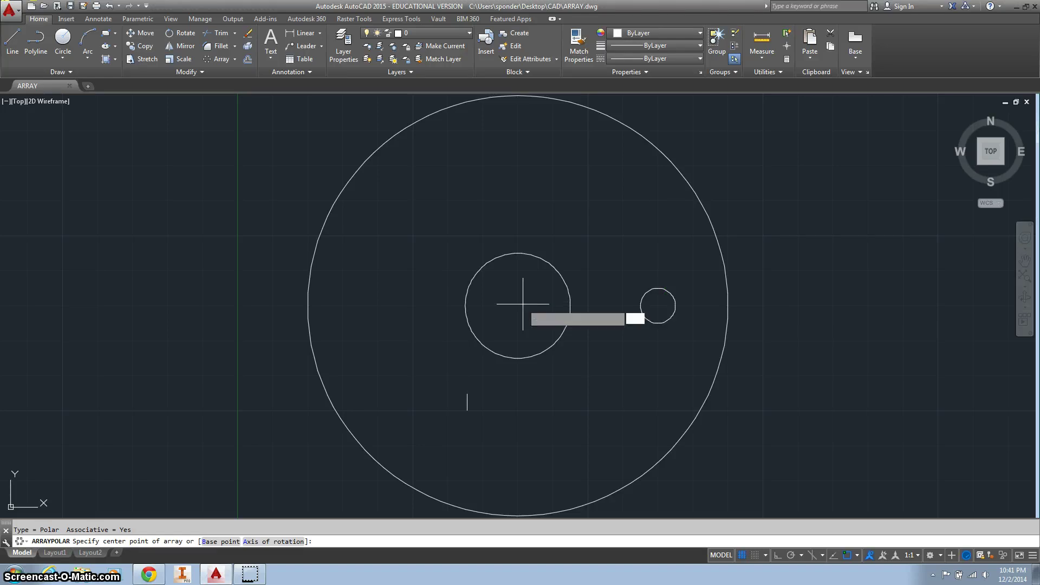
key(Return)
click(521, 304)
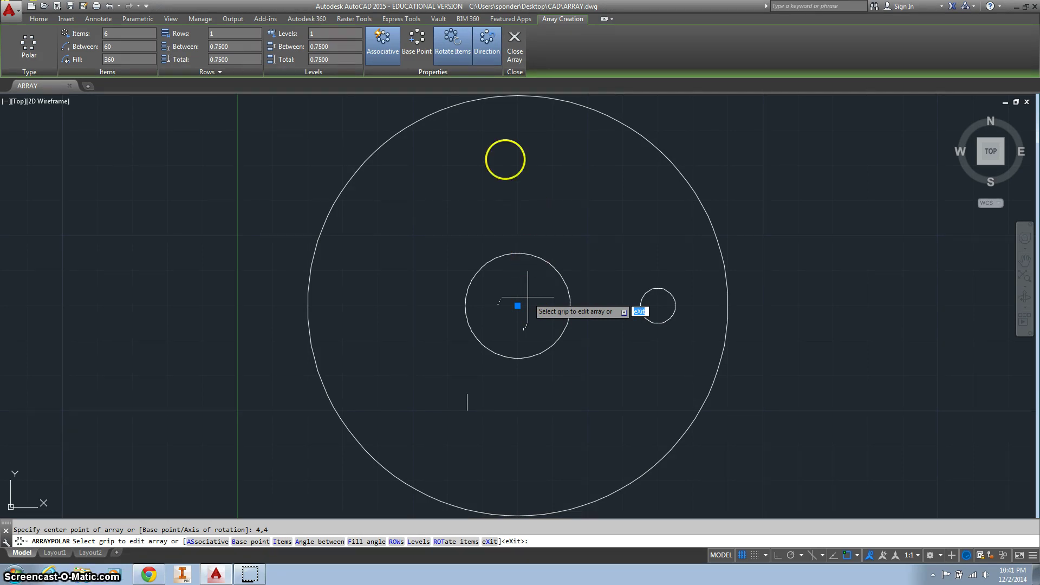
Set the polar array to 12 items and close the array
double_click(130, 32)
text(12)
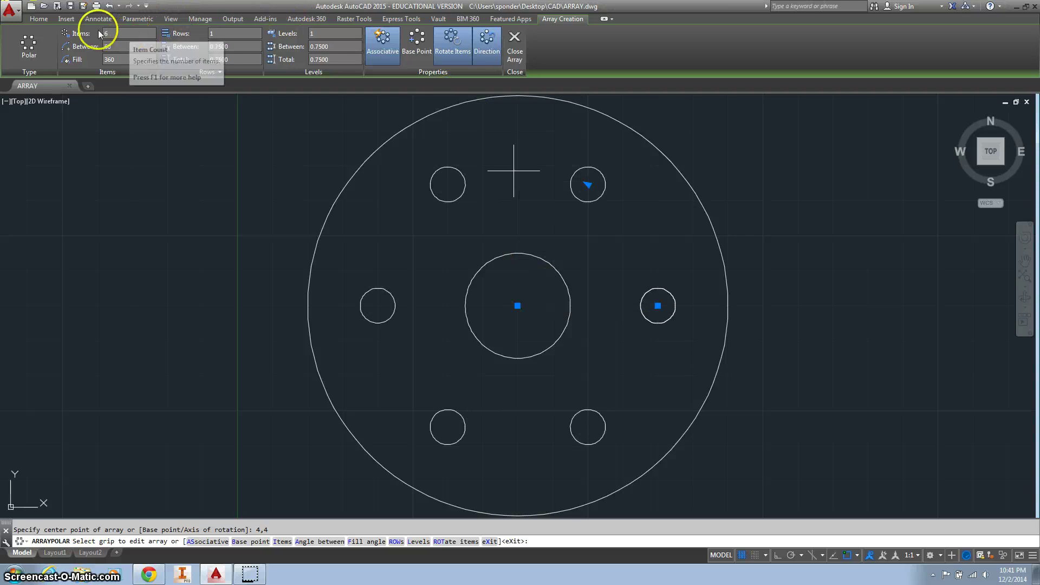
key(Return)
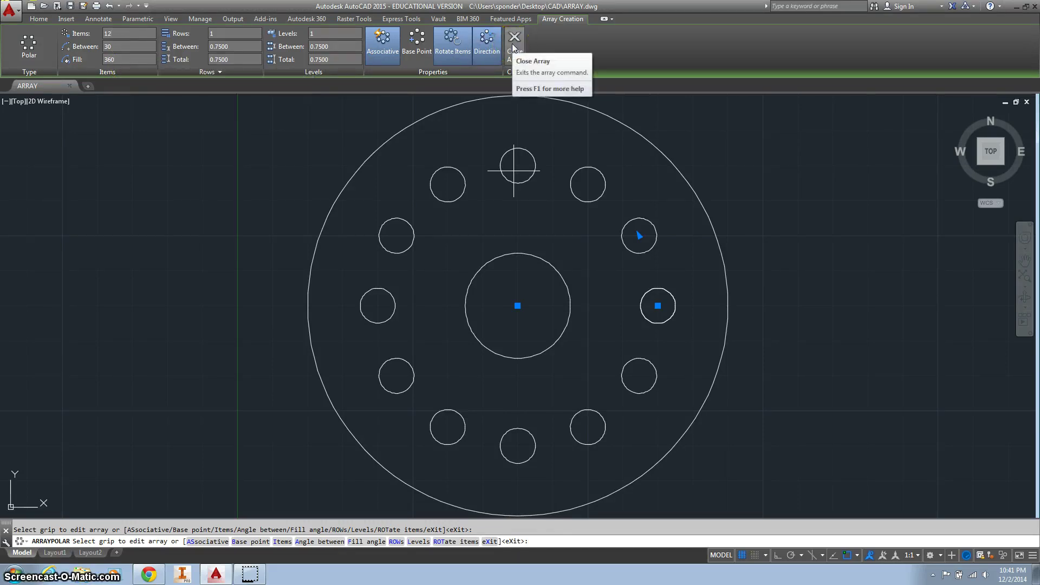
click(513, 45)
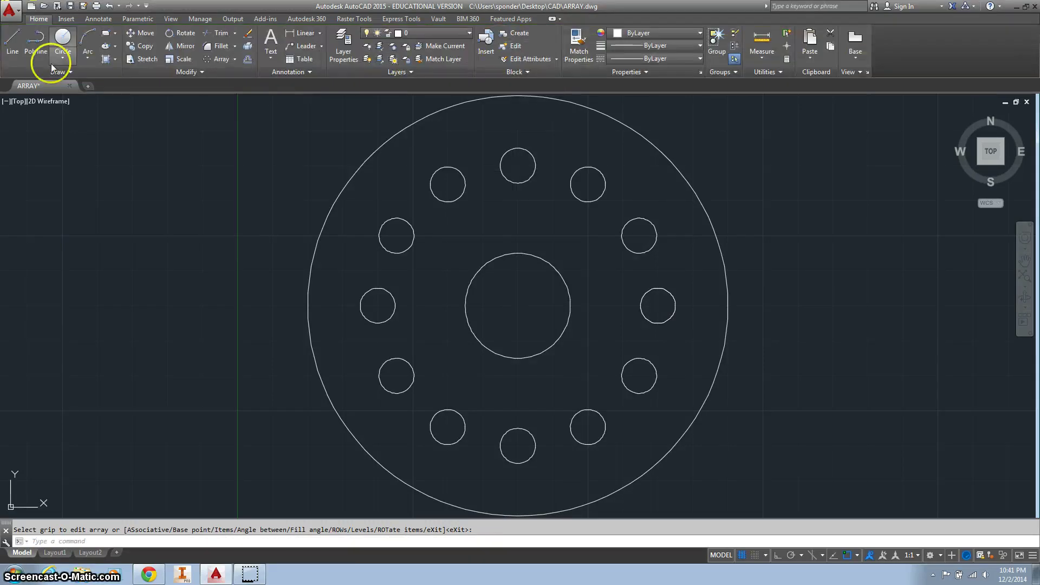
click(13, 12)
Save the 12-hole drawing as ARRAY1 in the CAD folder
click(39, 138)
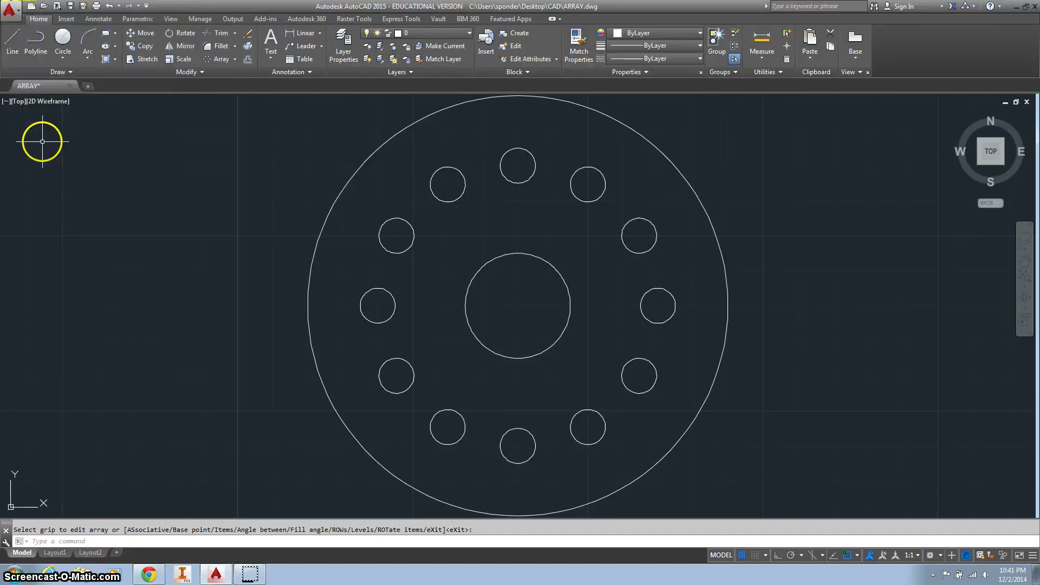
text(ARRAY)
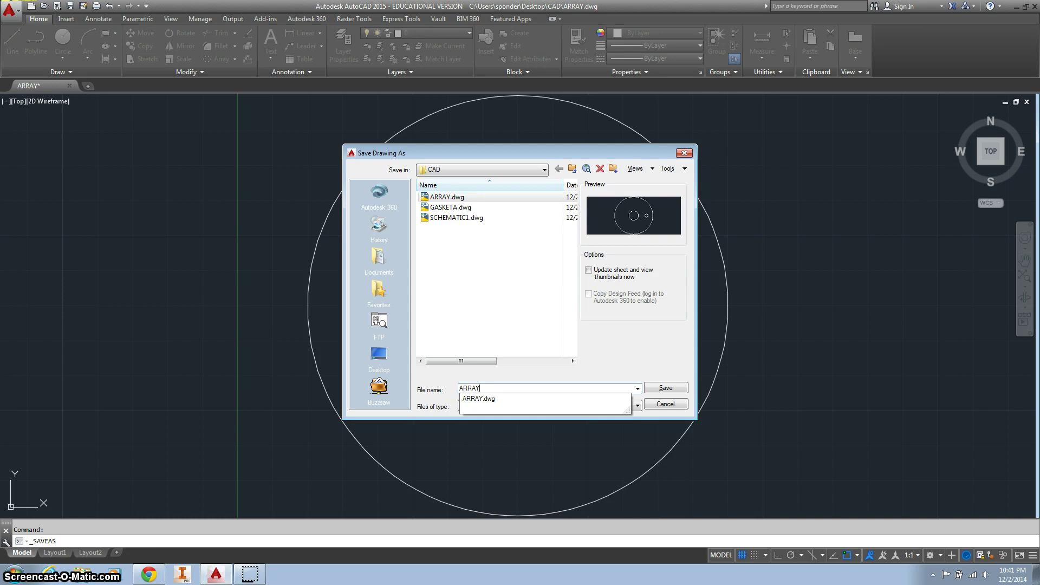
text(1)
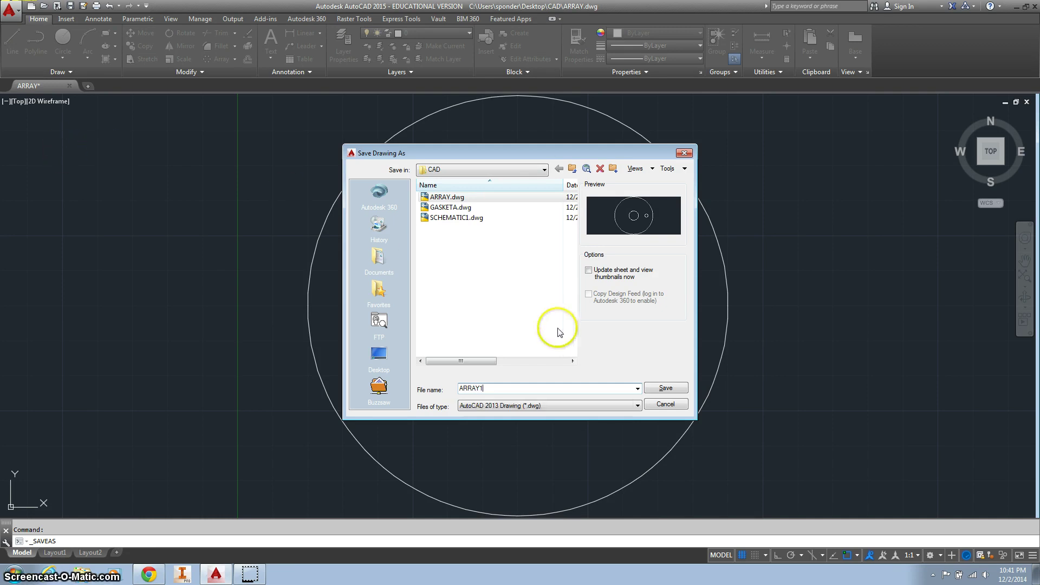
click(665, 388)
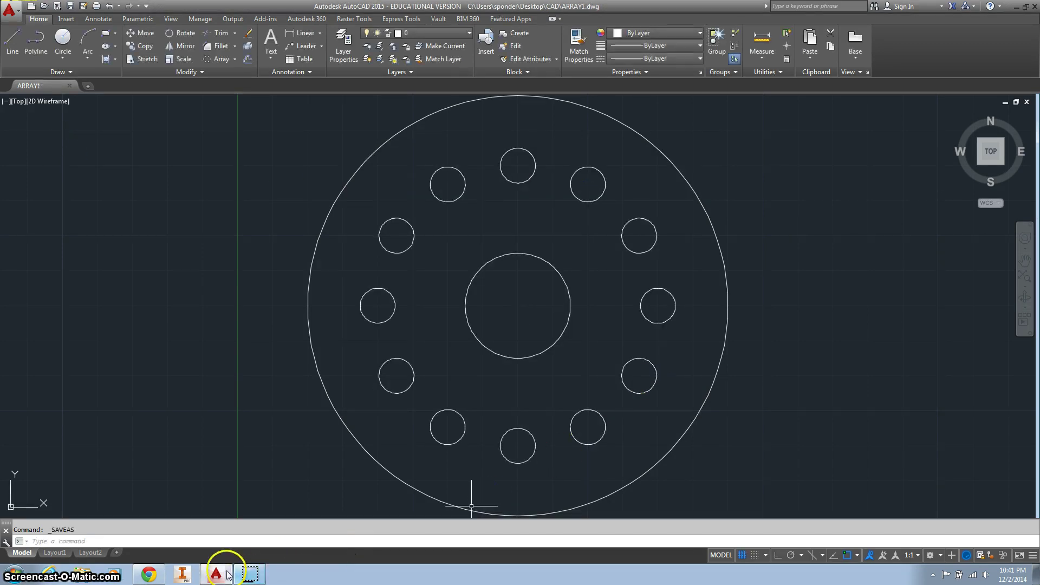
mouse_move(228, 574)
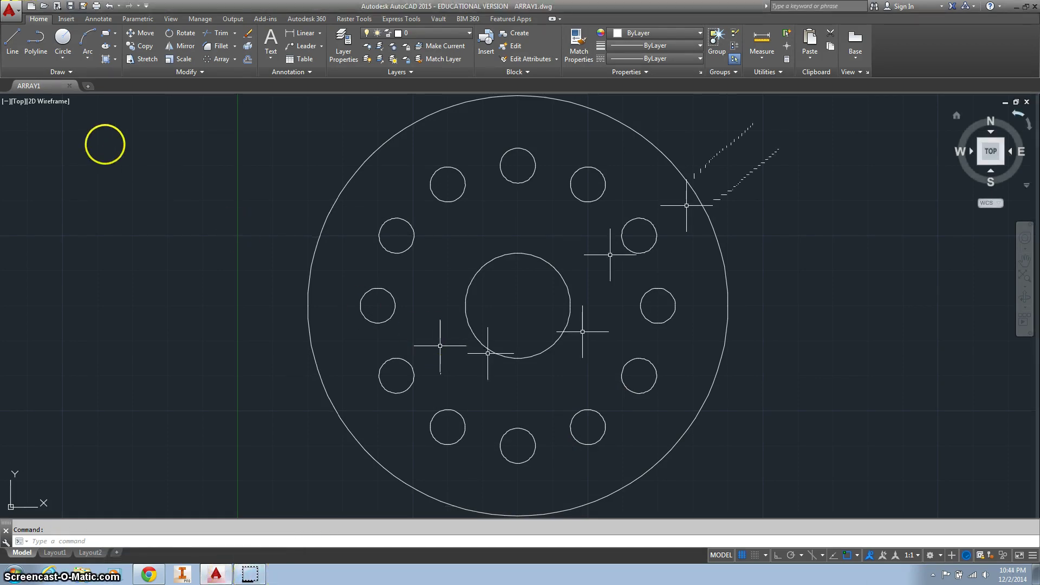
Reopen ARRAY.dwg in a new tab from Recent Documents
click(88, 87)
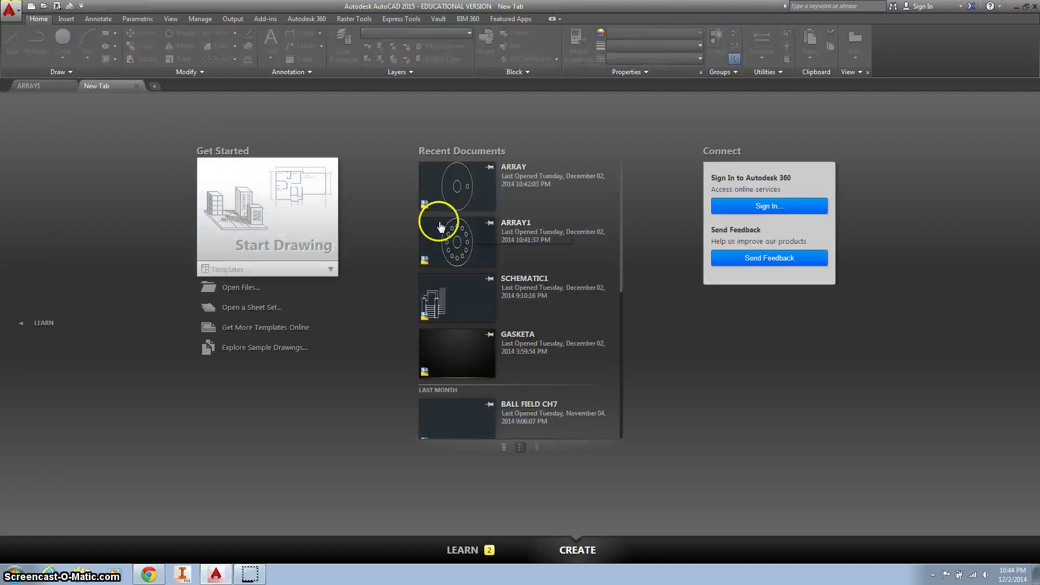
click(466, 190)
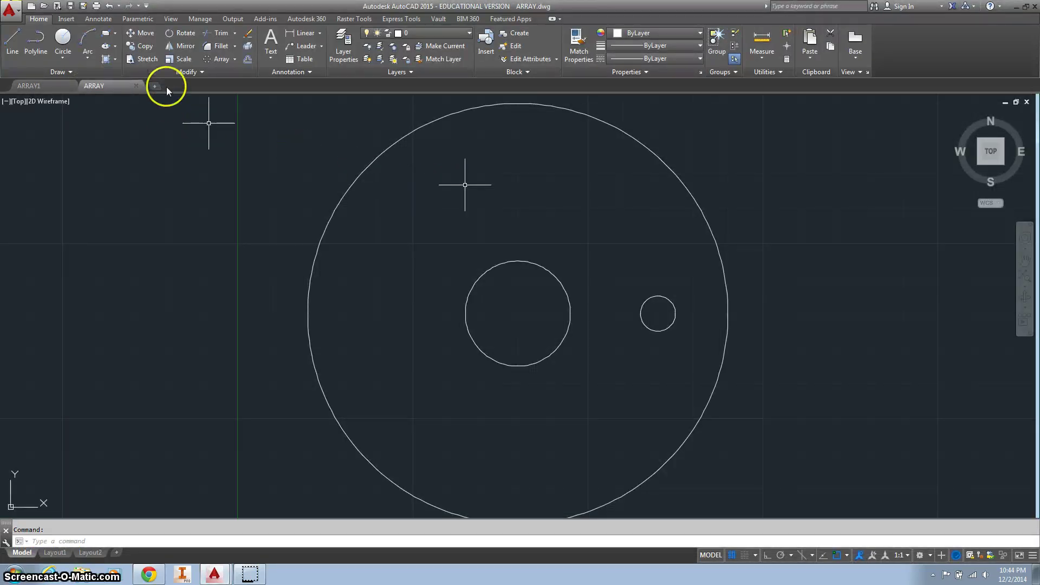
Start a polar array of the small hole around centre point 4,4
click(213, 61)
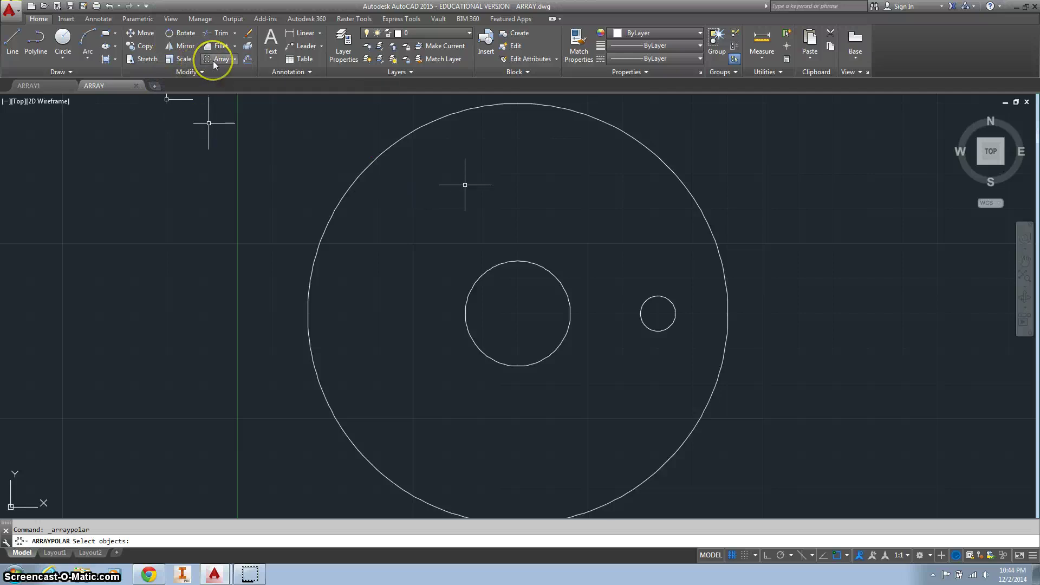
click(656, 296)
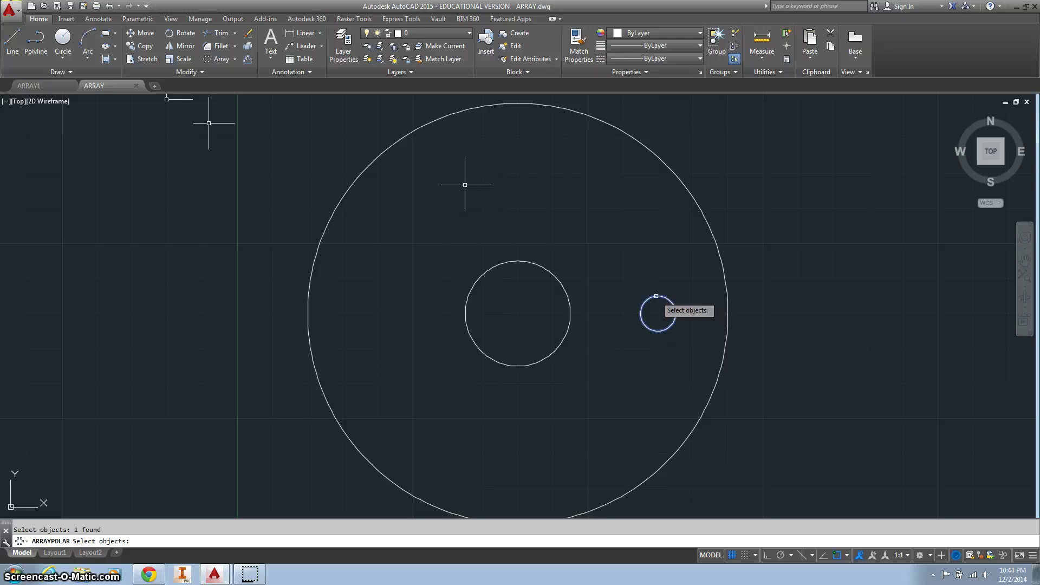
key(Return)
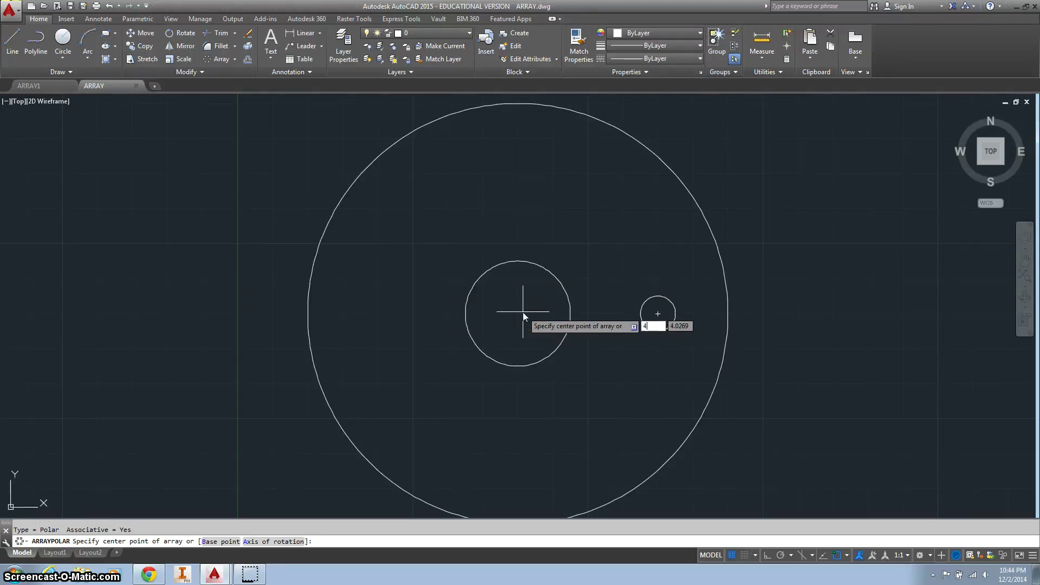
key(Tab)
text(4)
key(Return)
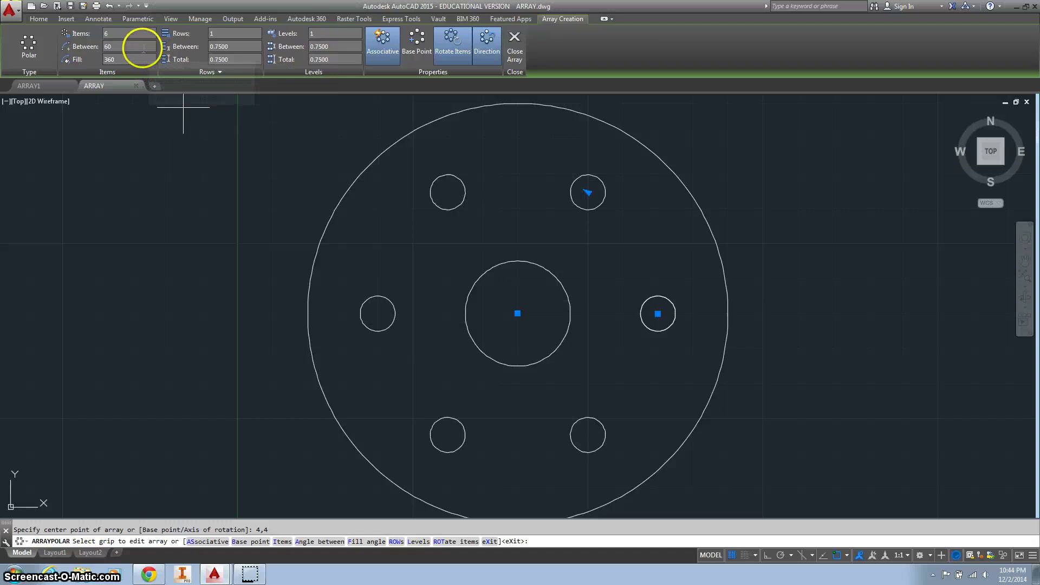
Set the polar array to 7 items with a 180° fill angle
click(104, 36)
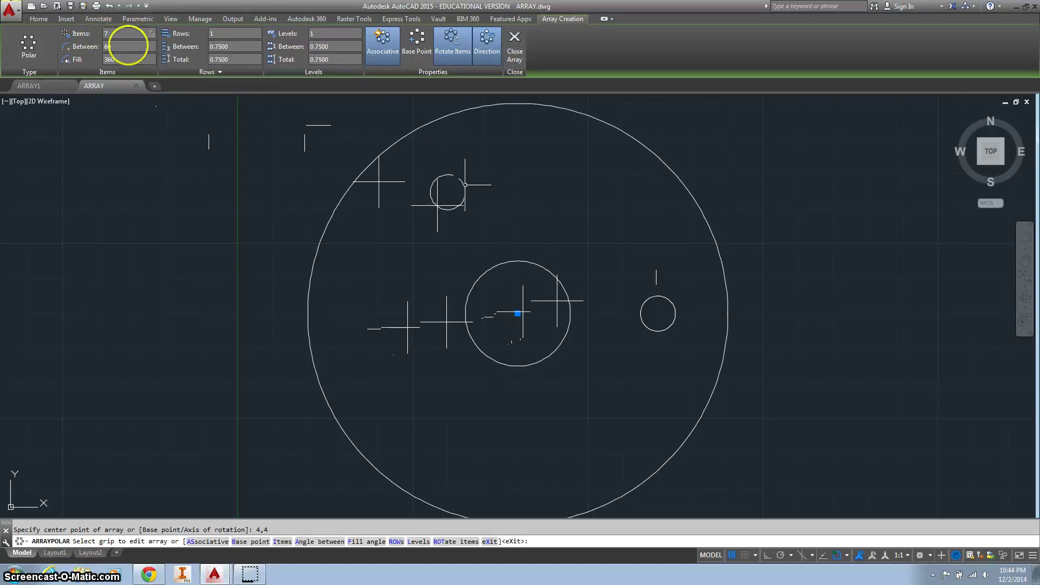
key(Return)
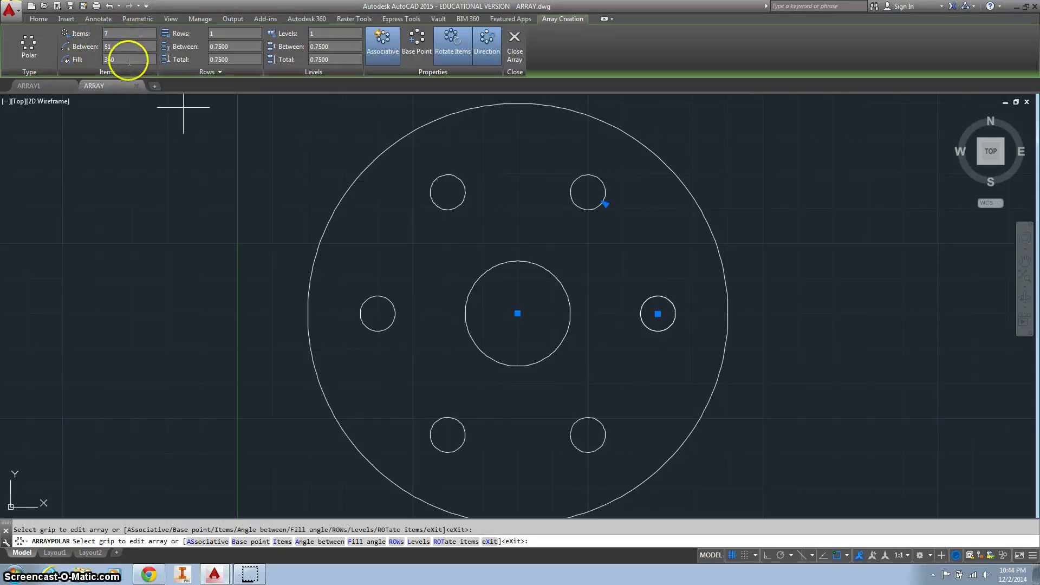
click(129, 60)
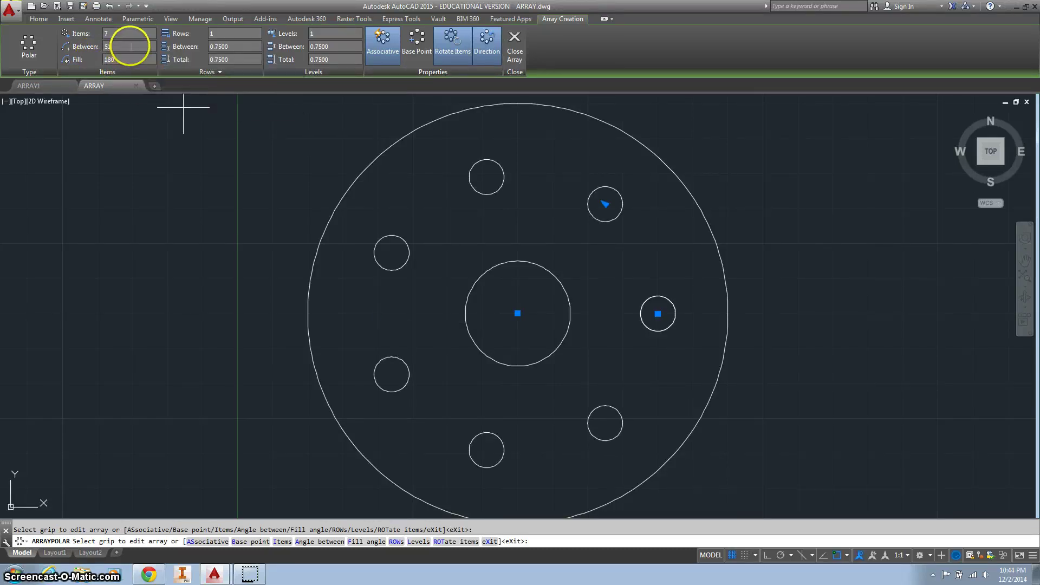
key(Return)
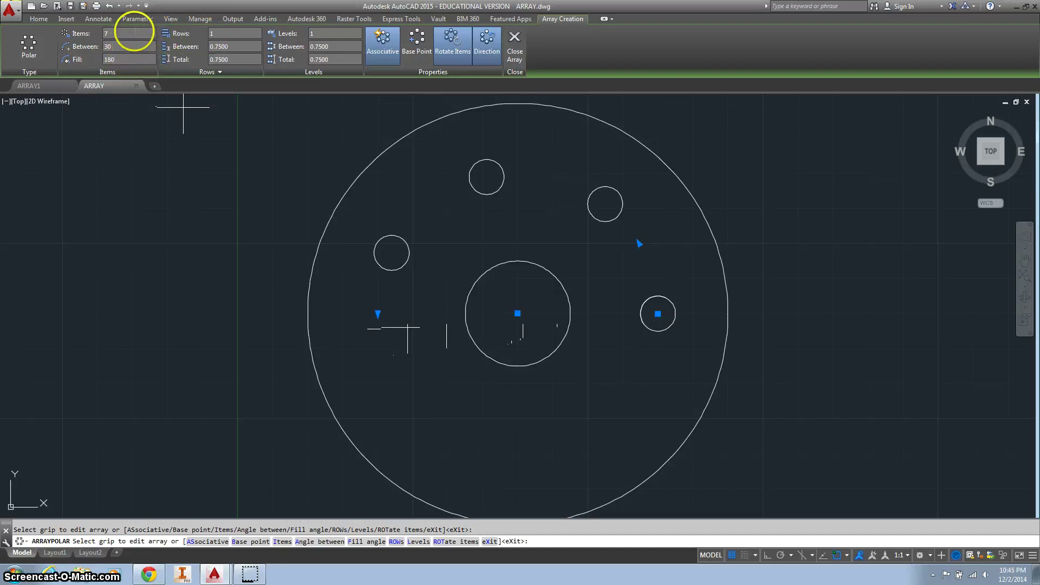
Reverse the array direction so the holes run below the centre, then close the array
click(142, 38)
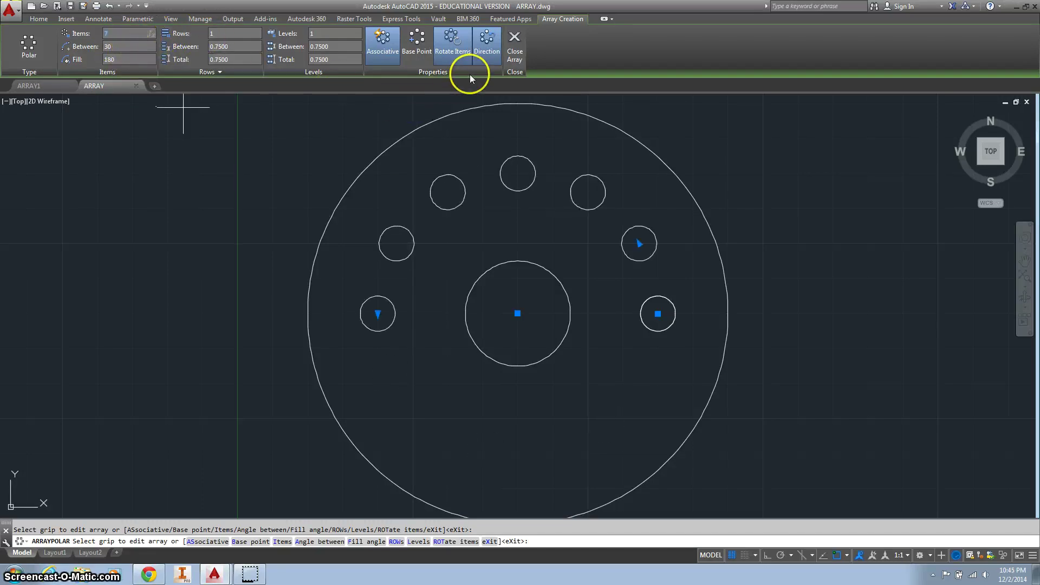
click(494, 44)
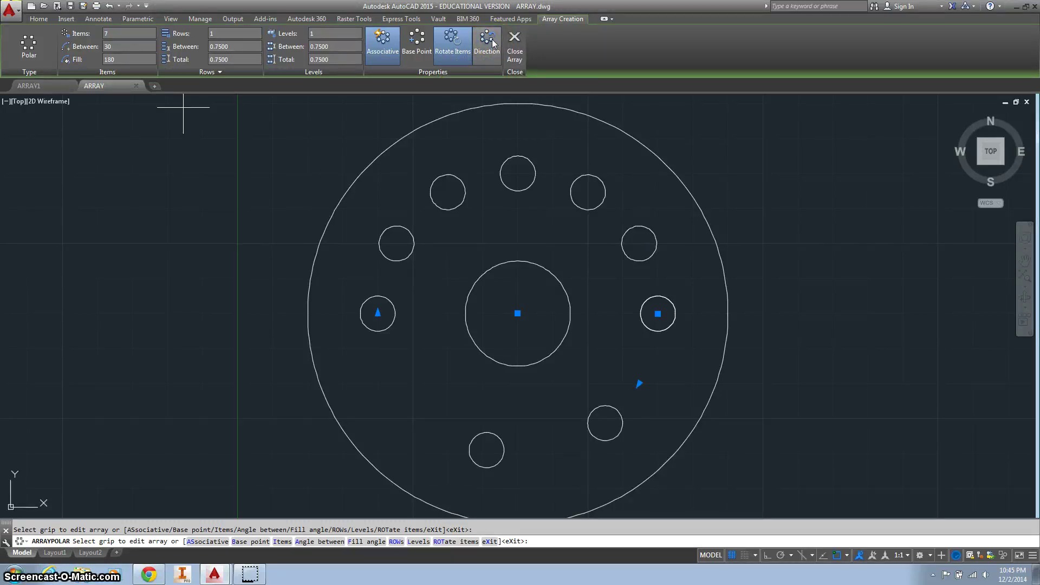
click(137, 46)
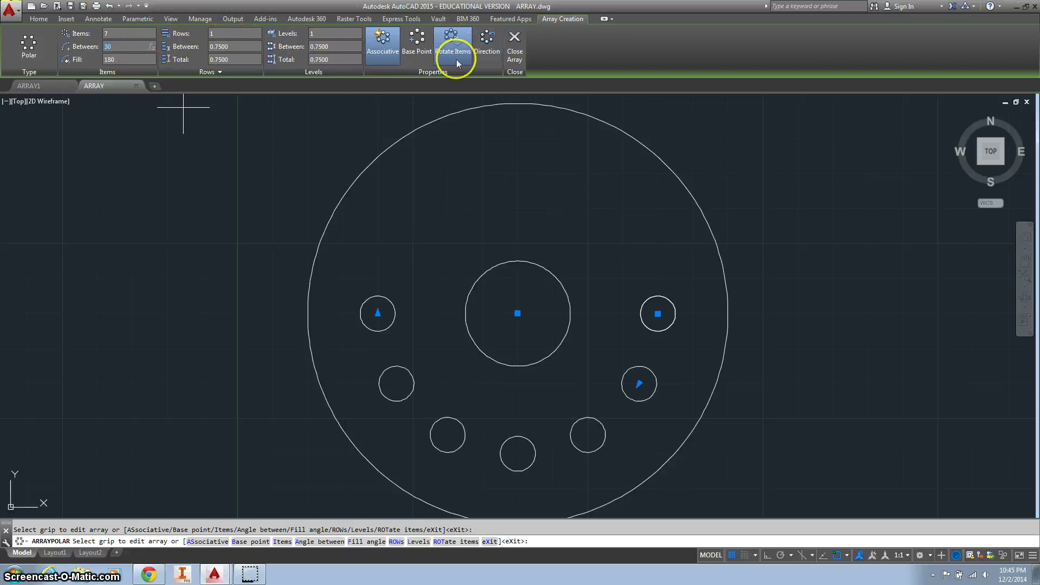
click(515, 41)
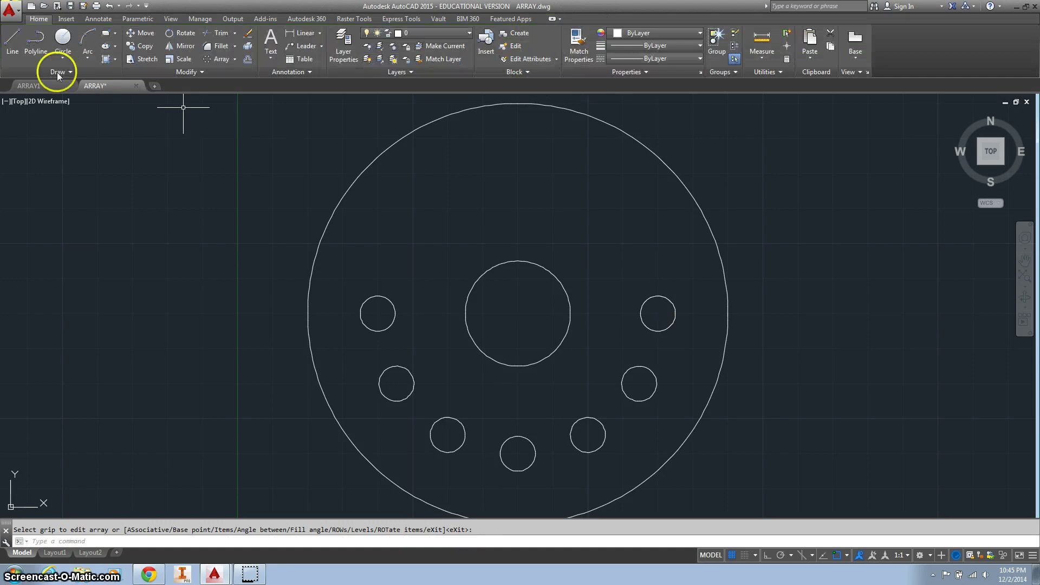
Save the drawing as ARRAY2.dwg and bring up the list of open AutoCAD windows
click(11, 20)
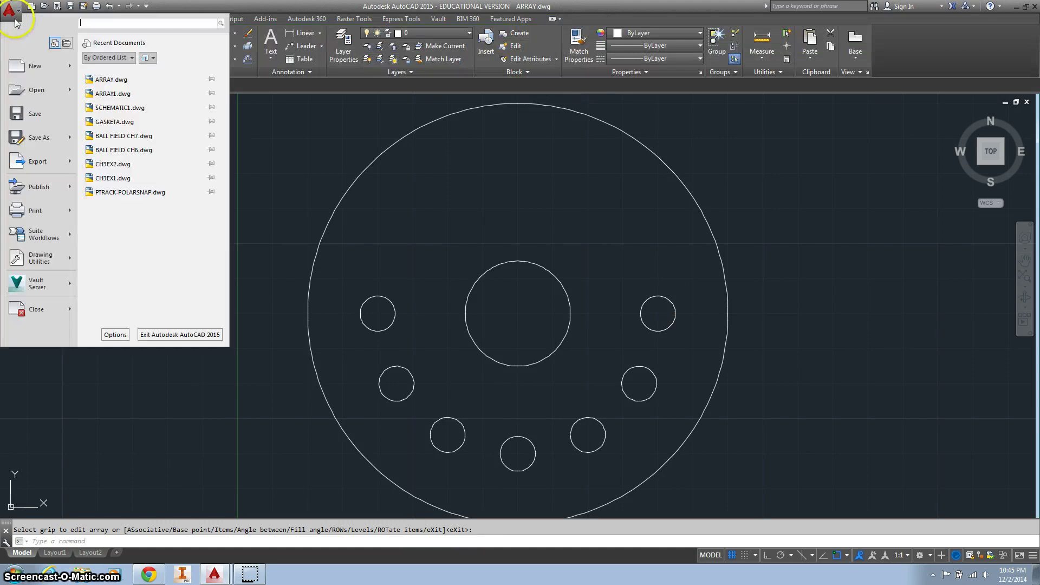
click(46, 142)
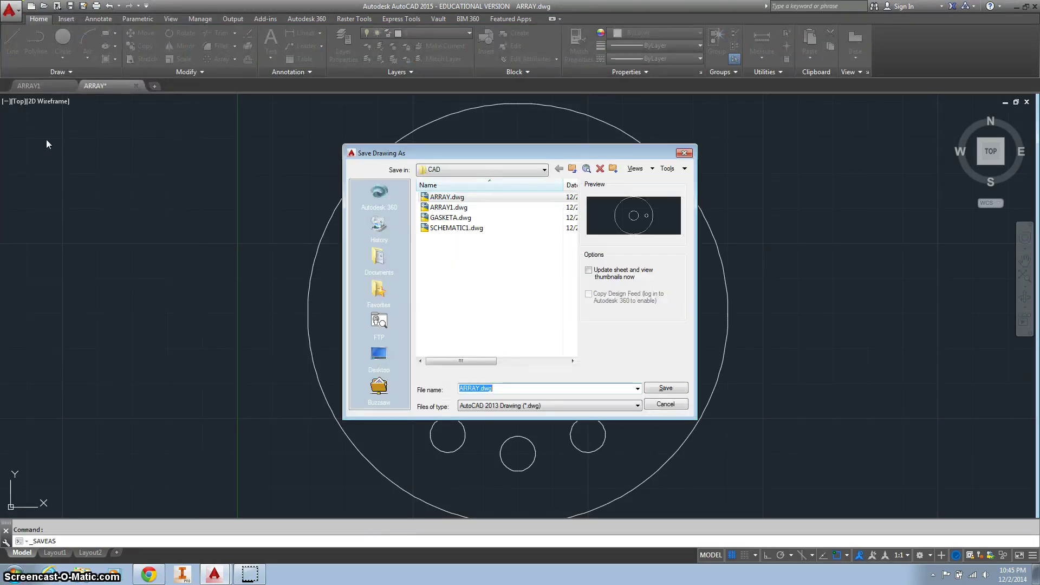
text(ARRAY)
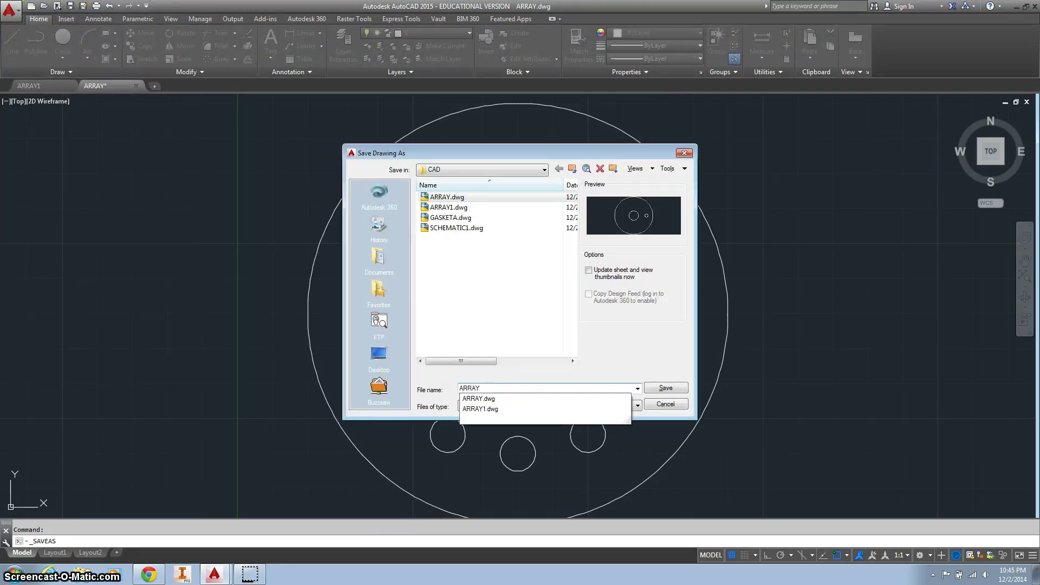
text(2)
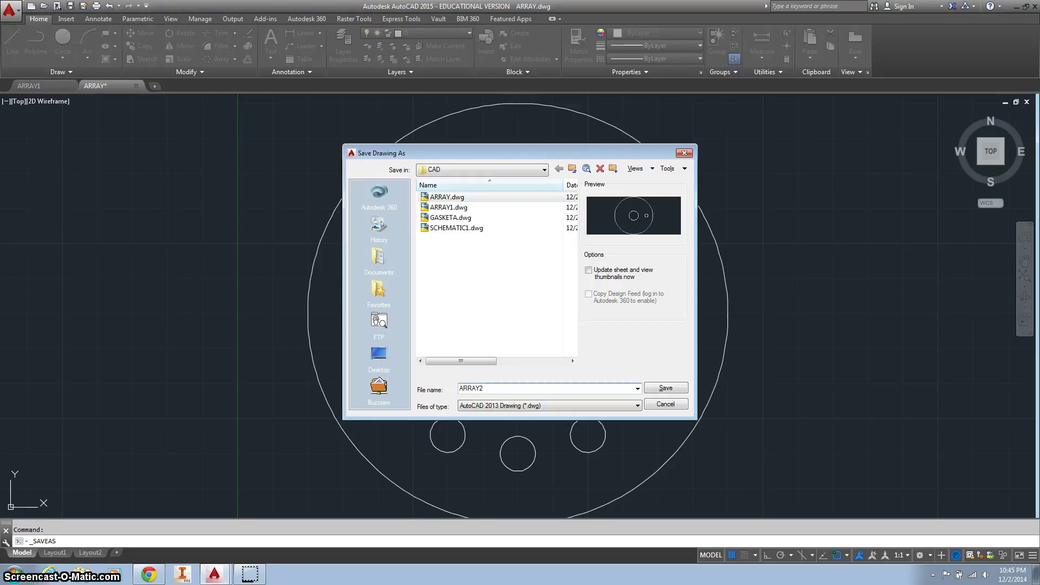
click(664, 389)
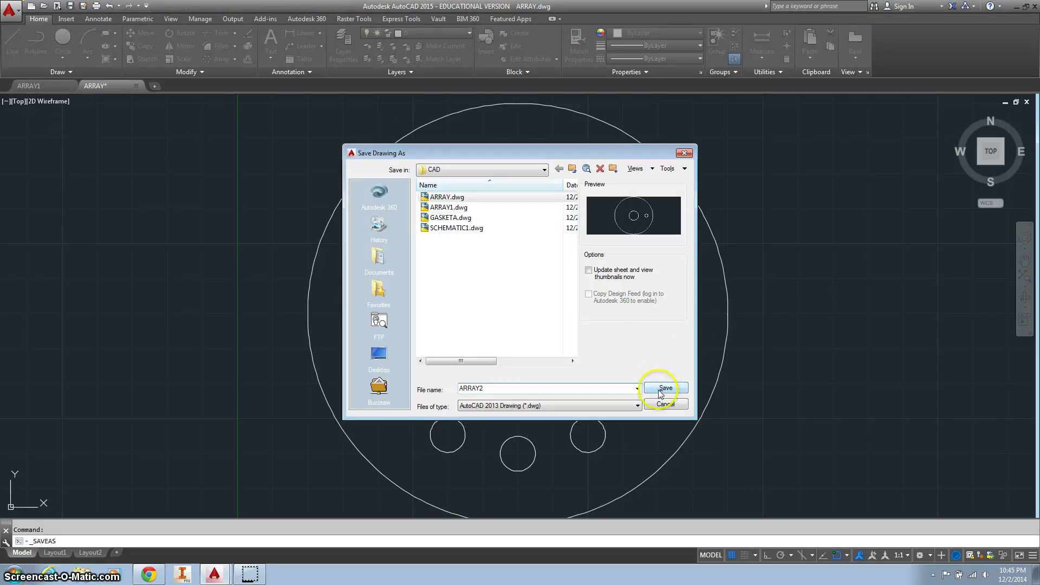
click(231, 578)
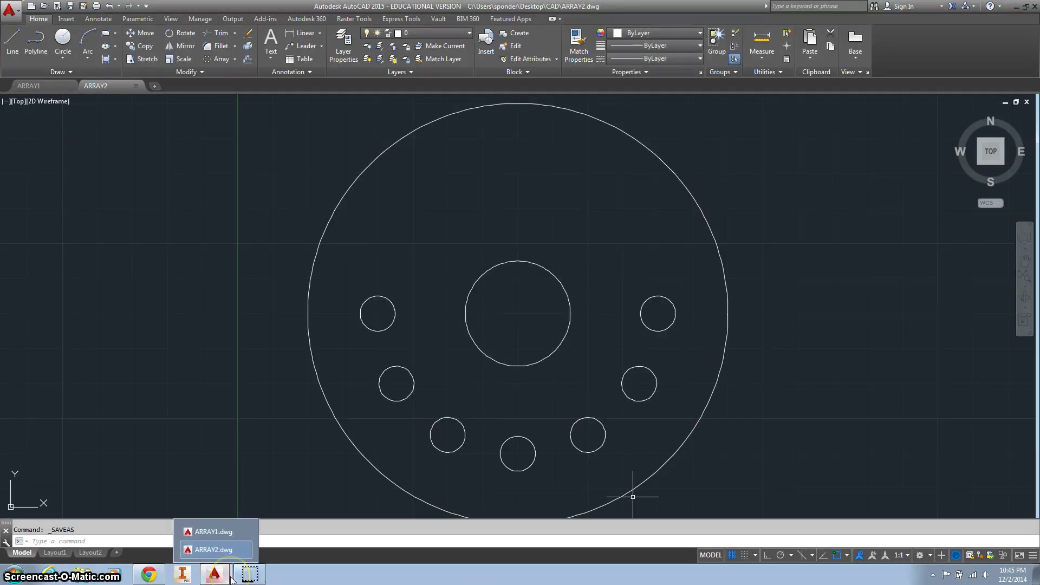
mouse_move(244, 579)
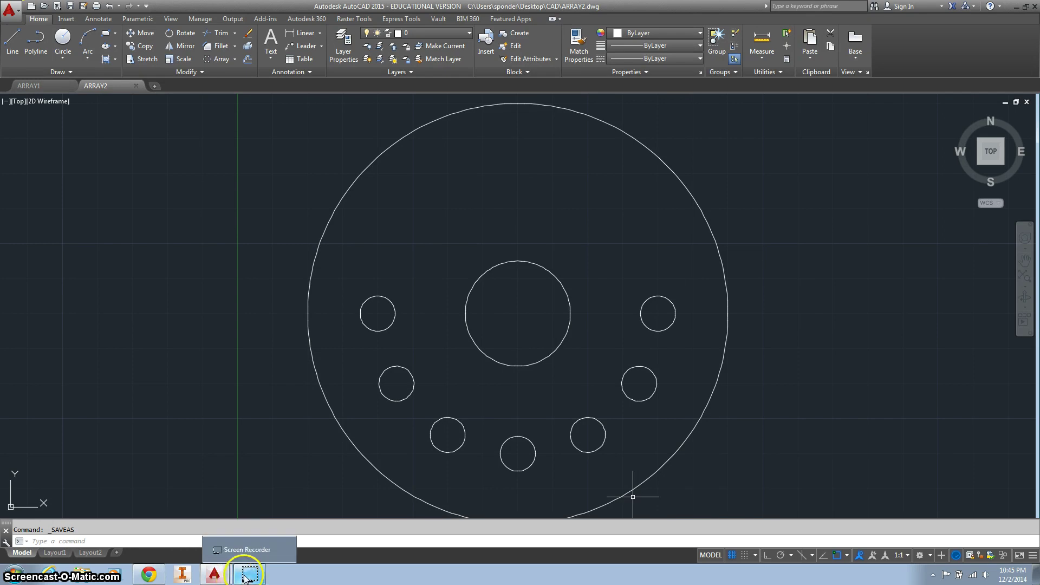